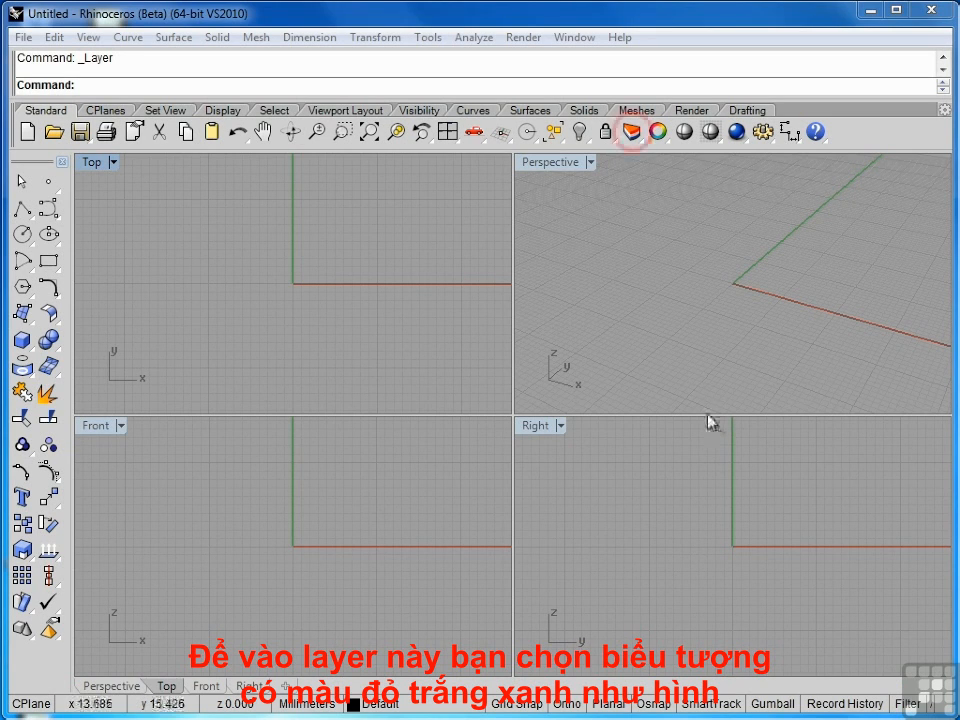
Step: Show the layer manager and dock it vertically beside the viewports
left_click(628, 133)
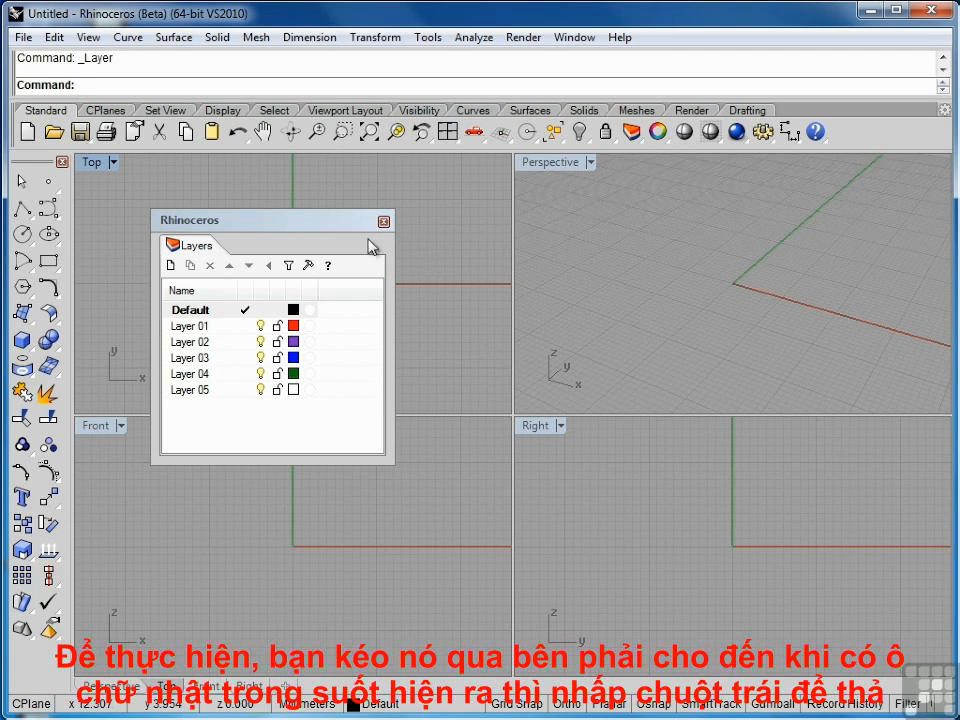
left_click_drag(344, 220, 953, 286)
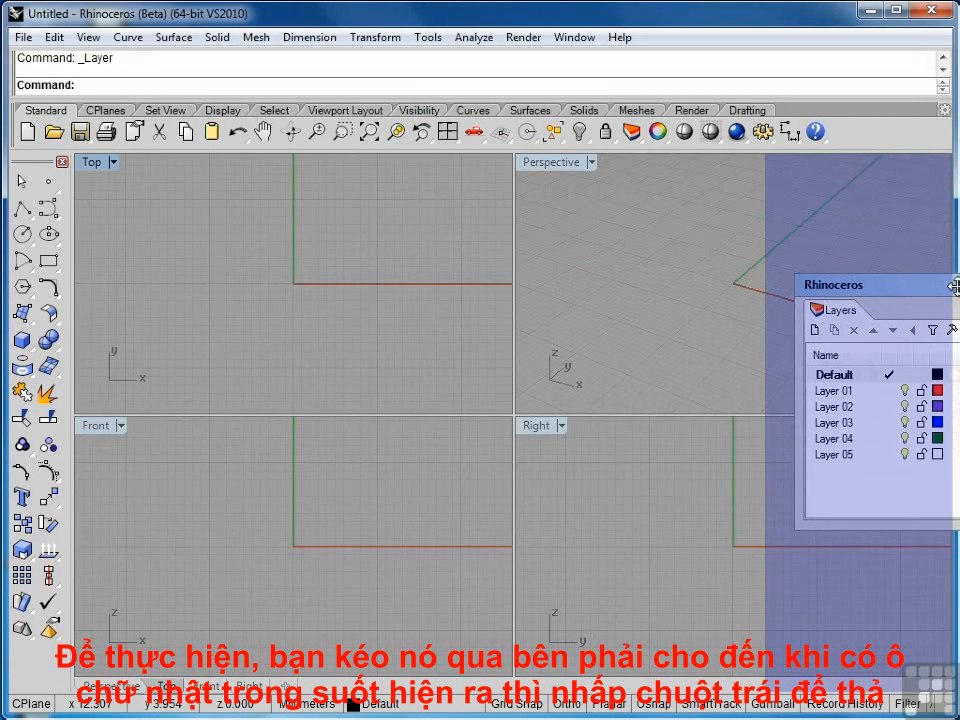
left_click_drag(953, 286, 953, 286)
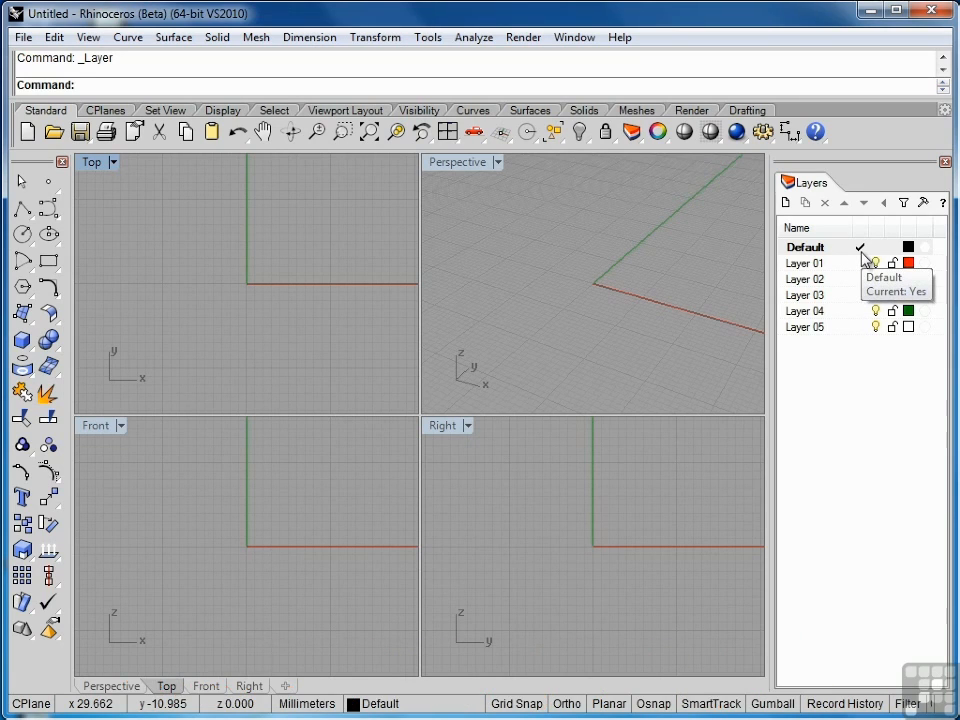
Step: Draw an open two-segment polyline on the Default layer in the Top view, on the negative X side, ending at about (-10, 11)
left_click(22, 210)
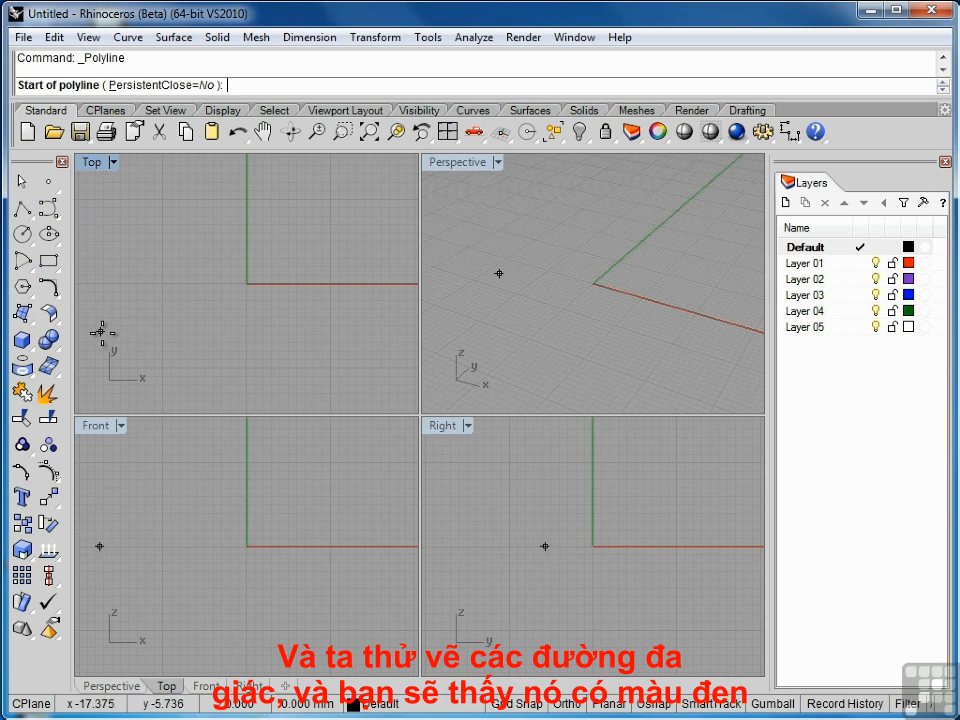
left_click(135, 342)
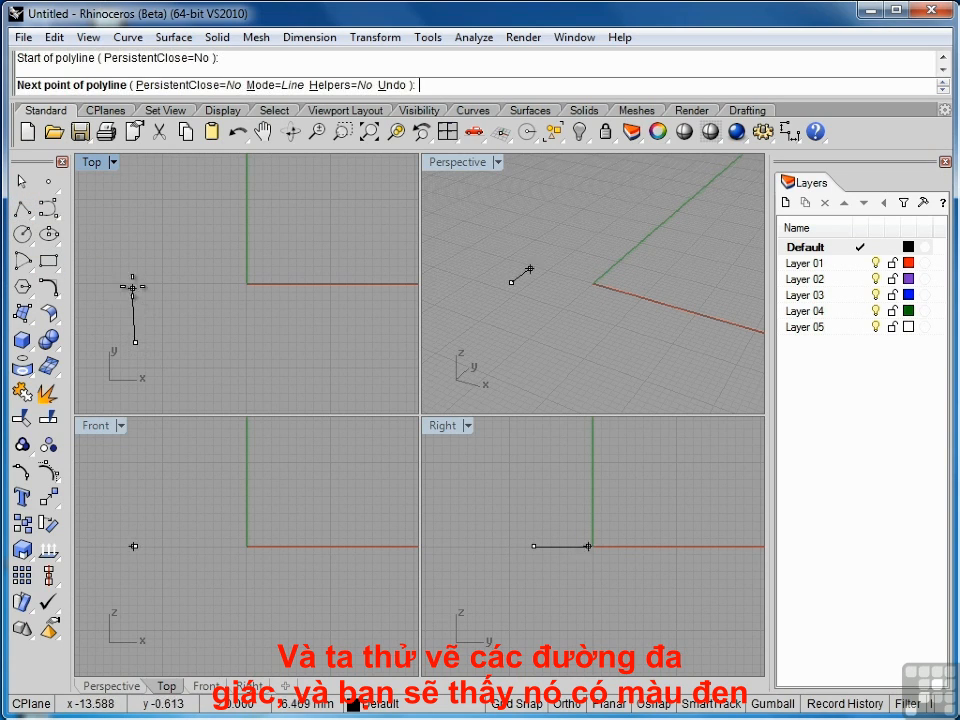
left_click(103, 244)
left_click(162, 190)
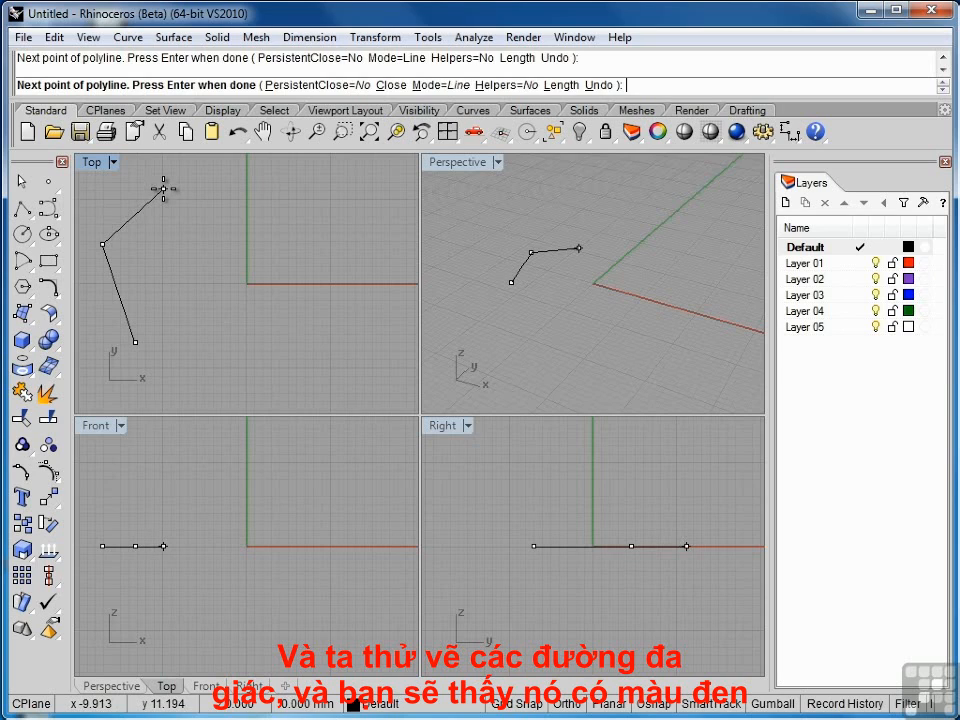
key("Return")
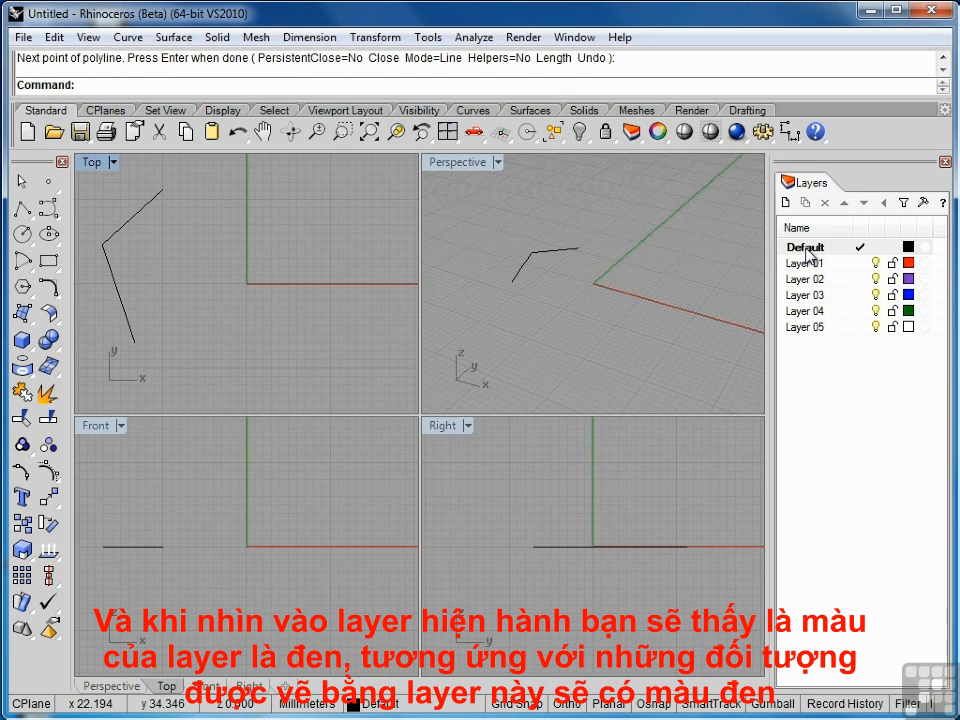
Step: Make Layer 01 current and draw a two-segment polyline between the black one and the Y axis, bending at about (-9, 4.5)
left_click(861, 263)
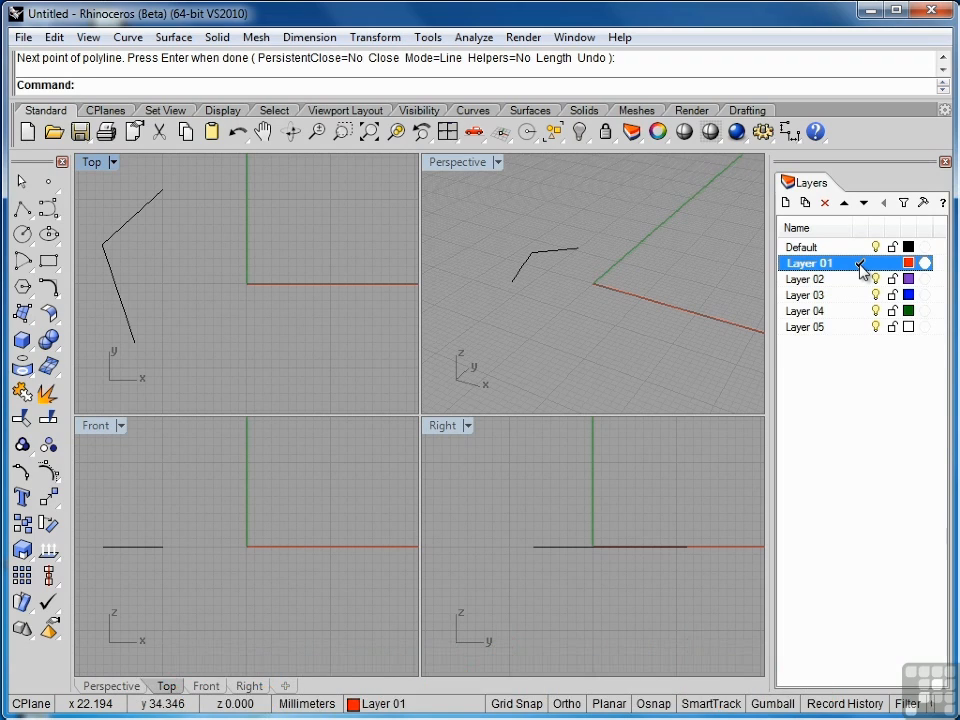
right_click(240, 212)
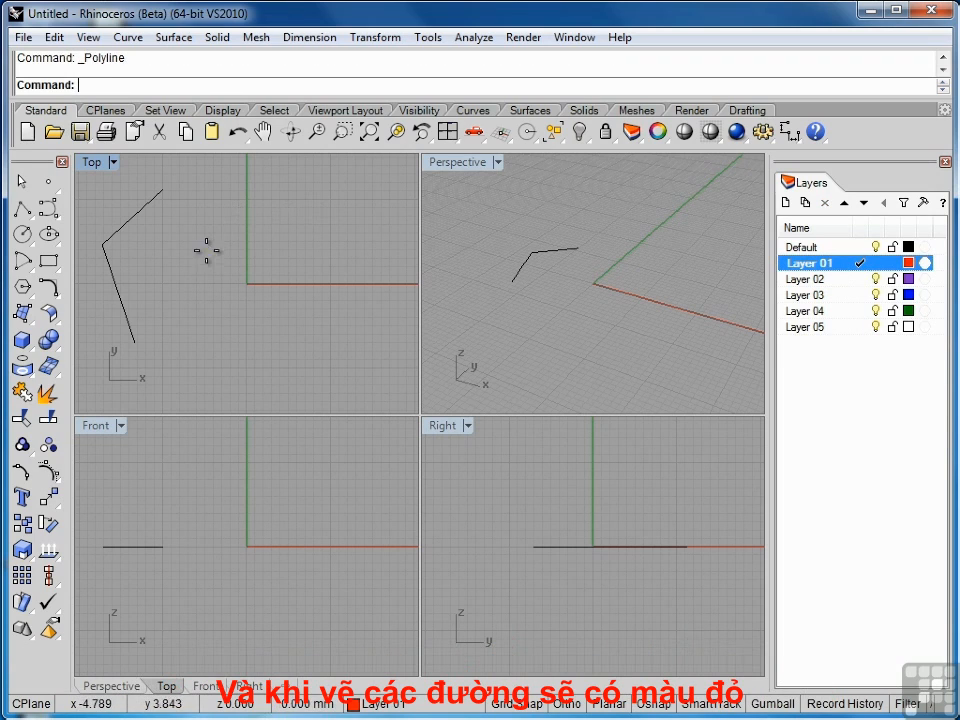
left_click(188, 335)
left_click(172, 245)
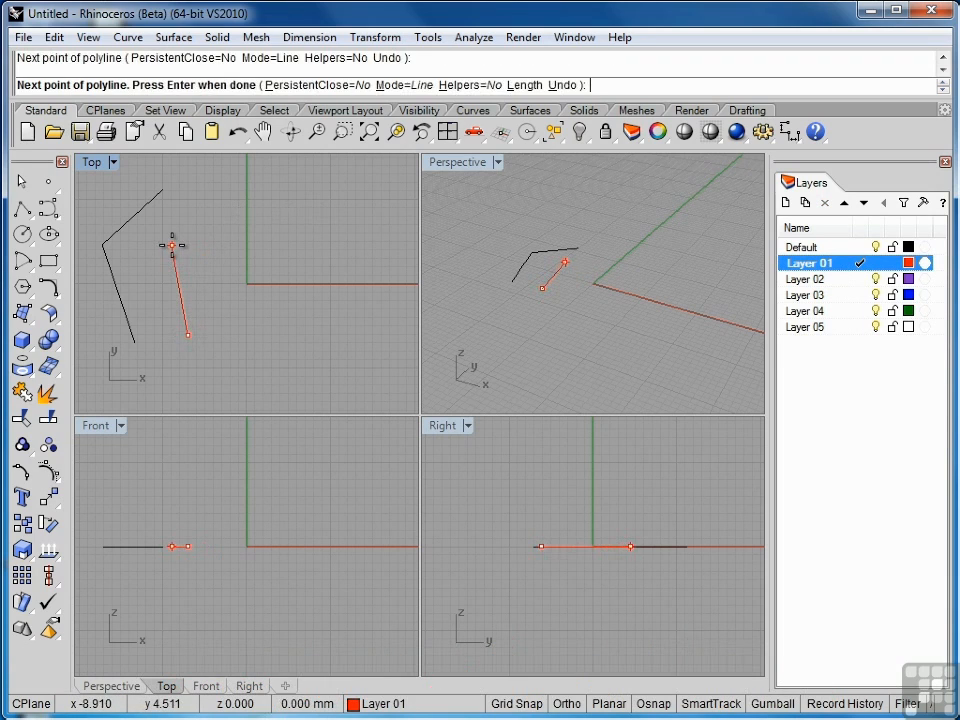
left_click(228, 195)
right_click(228, 197)
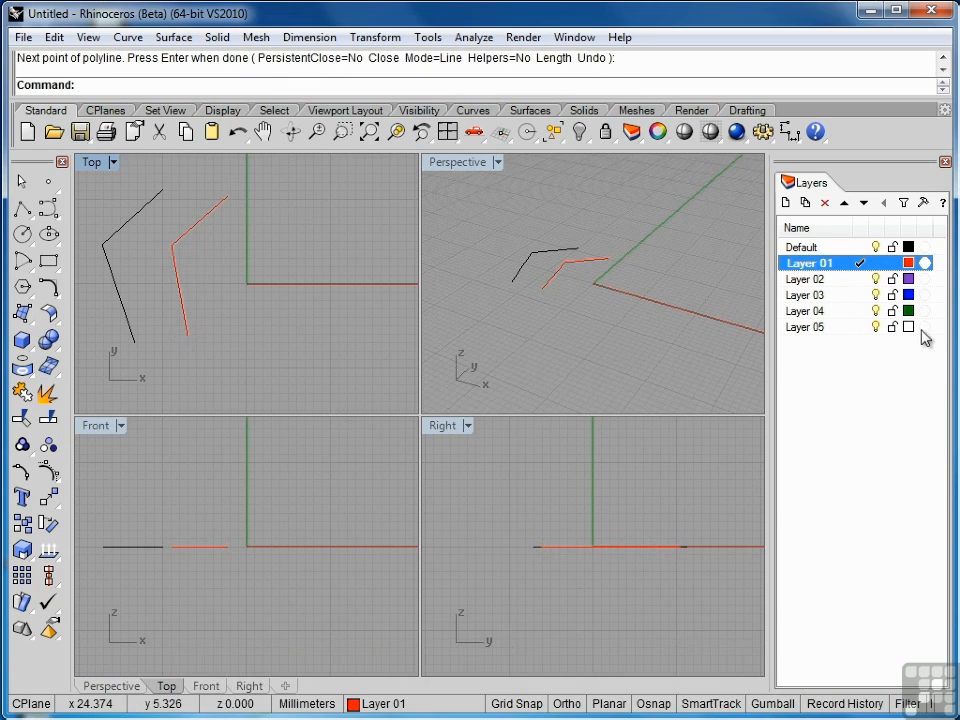
Step: Make Layer 02 current and draw a two-segment polyline in the Top view that crosses the positive X axis from below
left_click(860, 279)
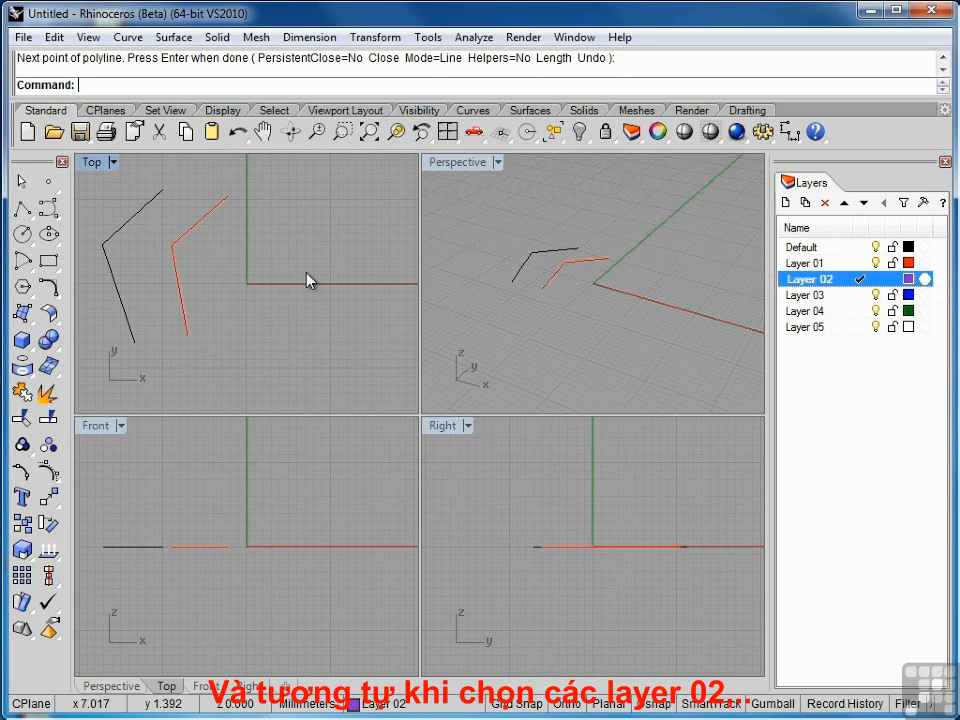
right_click(264, 285)
left_click(230, 363)
left_click(346, 327)
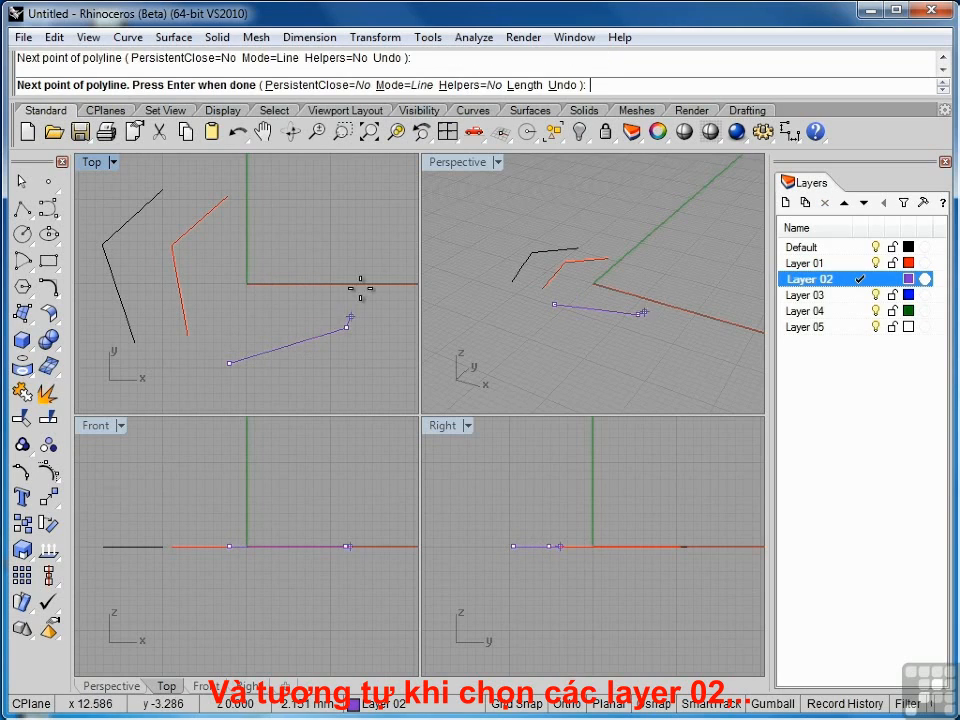
left_click(374, 254)
right_click(375, 258)
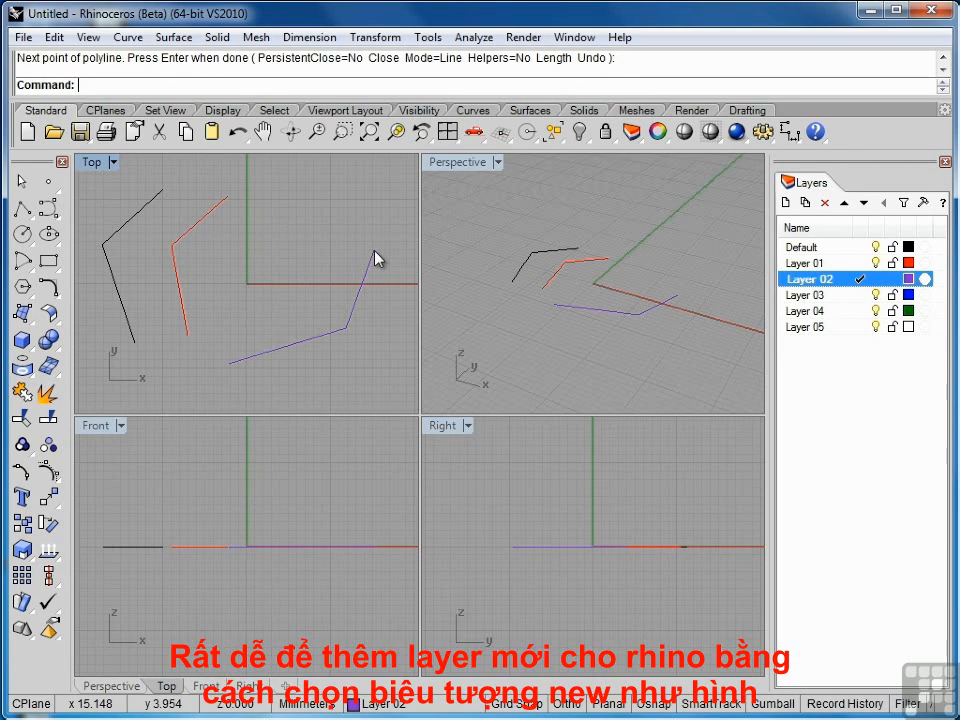
Step: Create a new layer below Layer 05 and name it Nu Layer
left_click(805, 327)
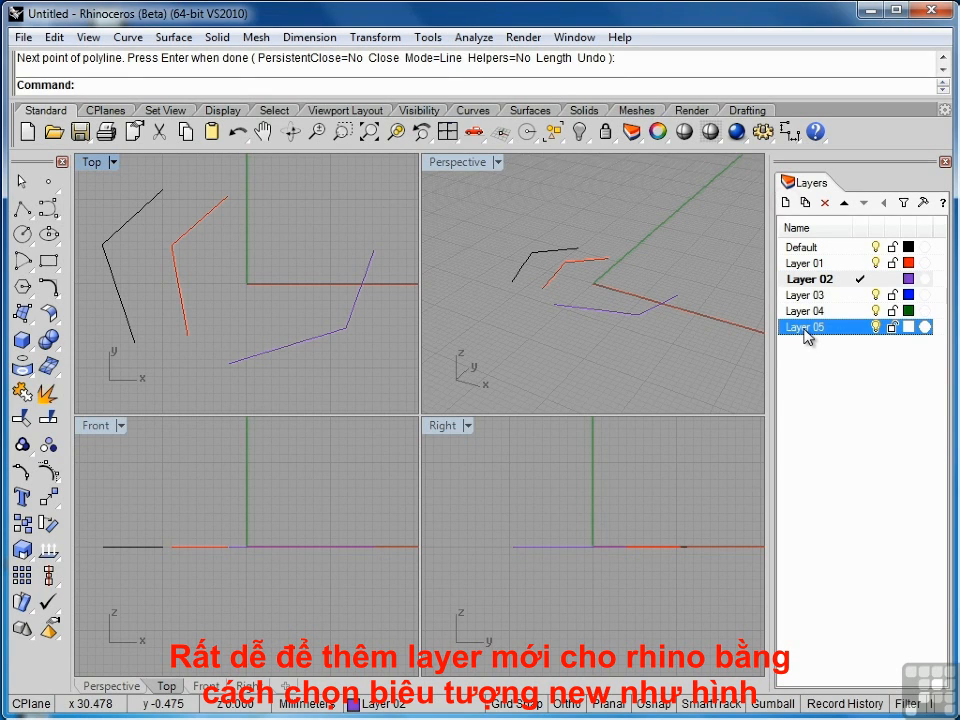
left_click(787, 204)
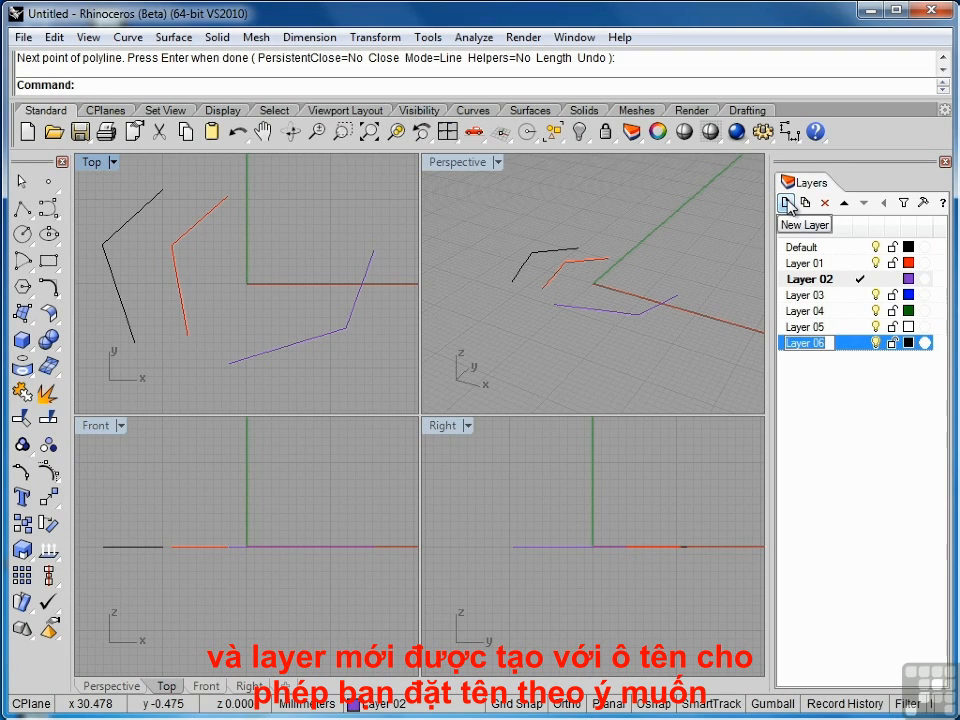
type("N")
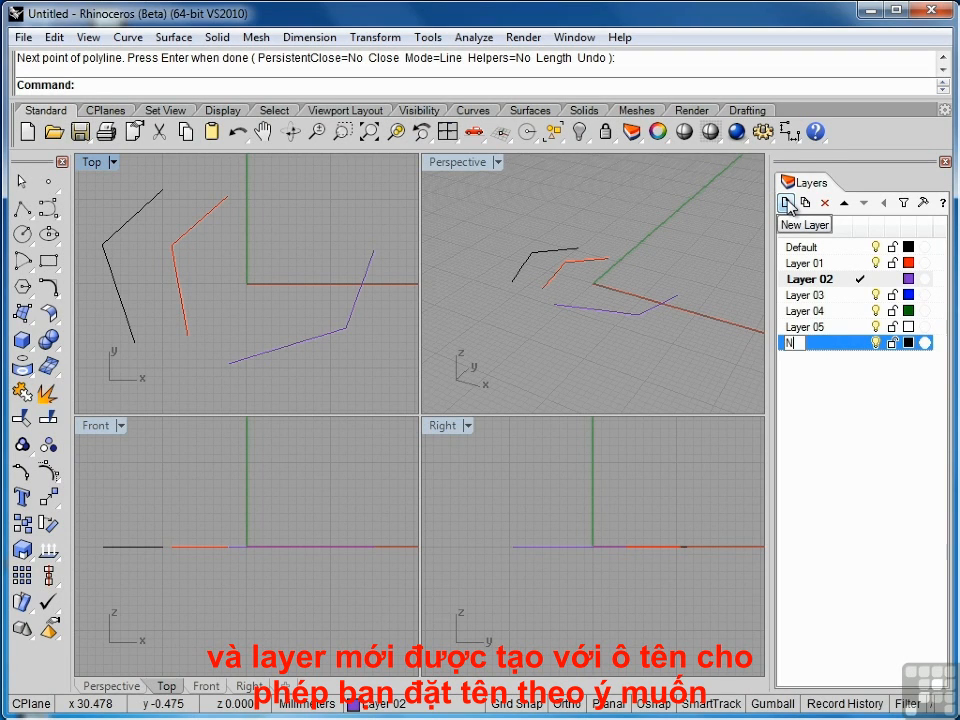
type("u Layer")
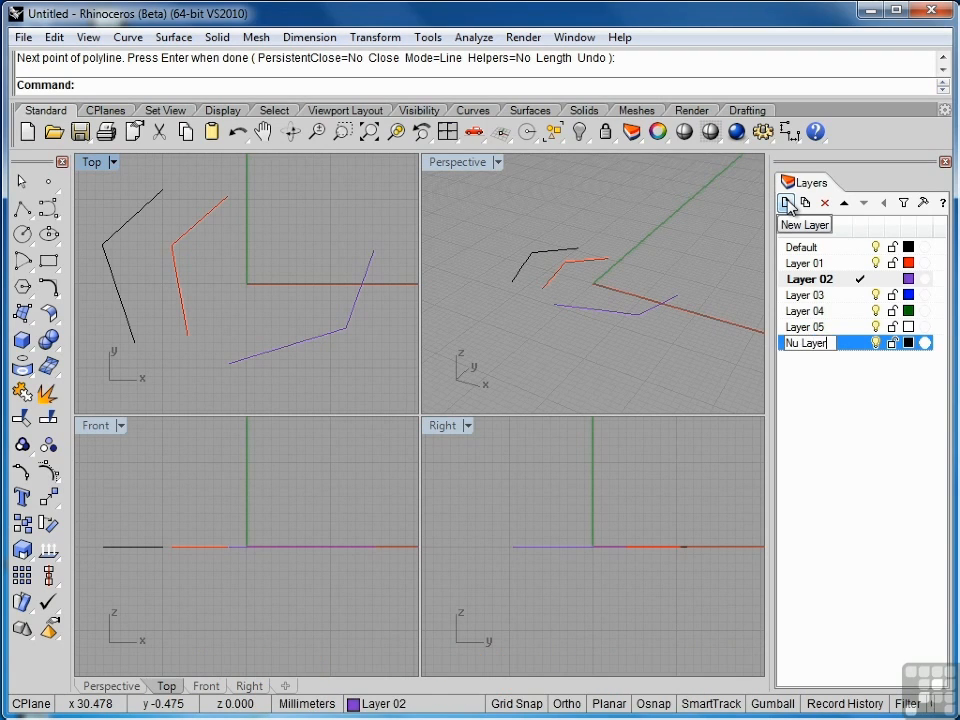
key("Return")
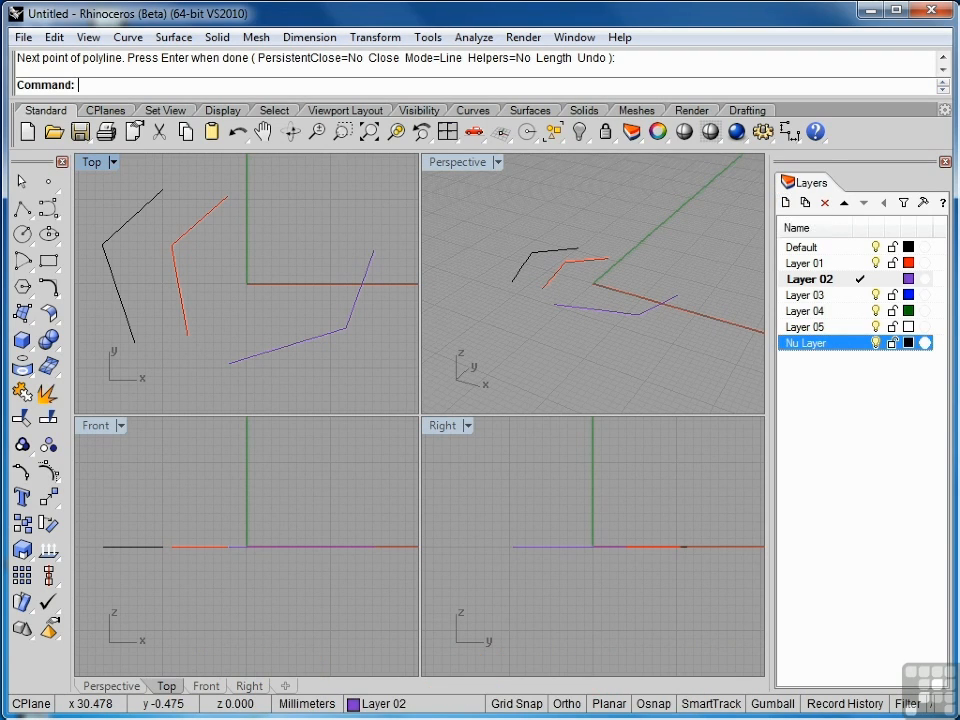
Step: Set the colour of Nu Layer to a light green with RGB 144, 249, 121
left_click(907, 343)
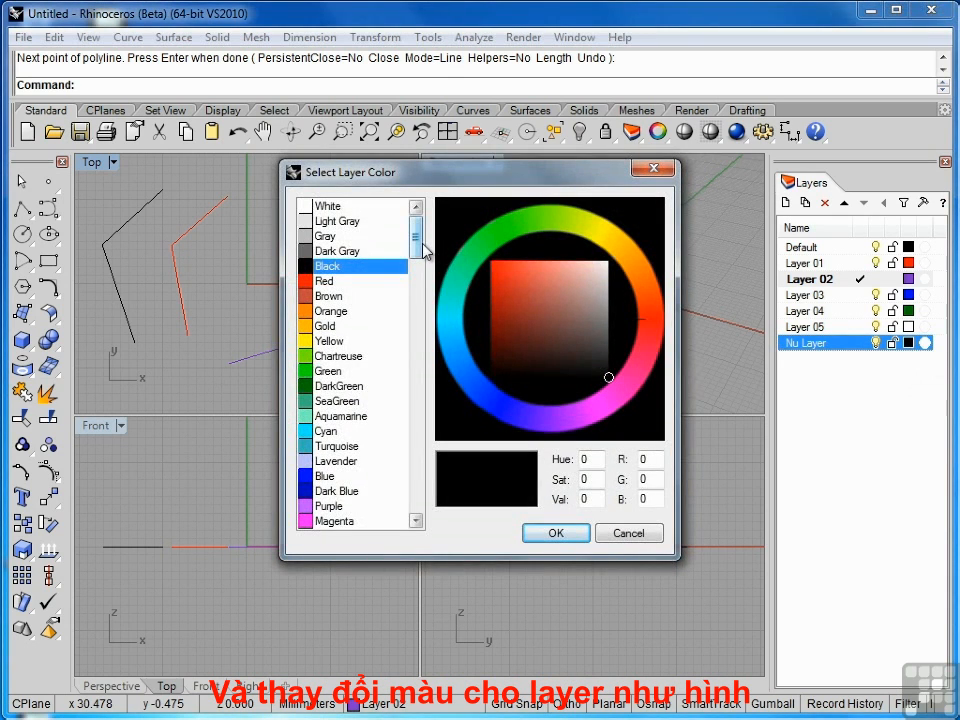
left_click_drag(416, 248, 417, 218)
left_click(322, 326)
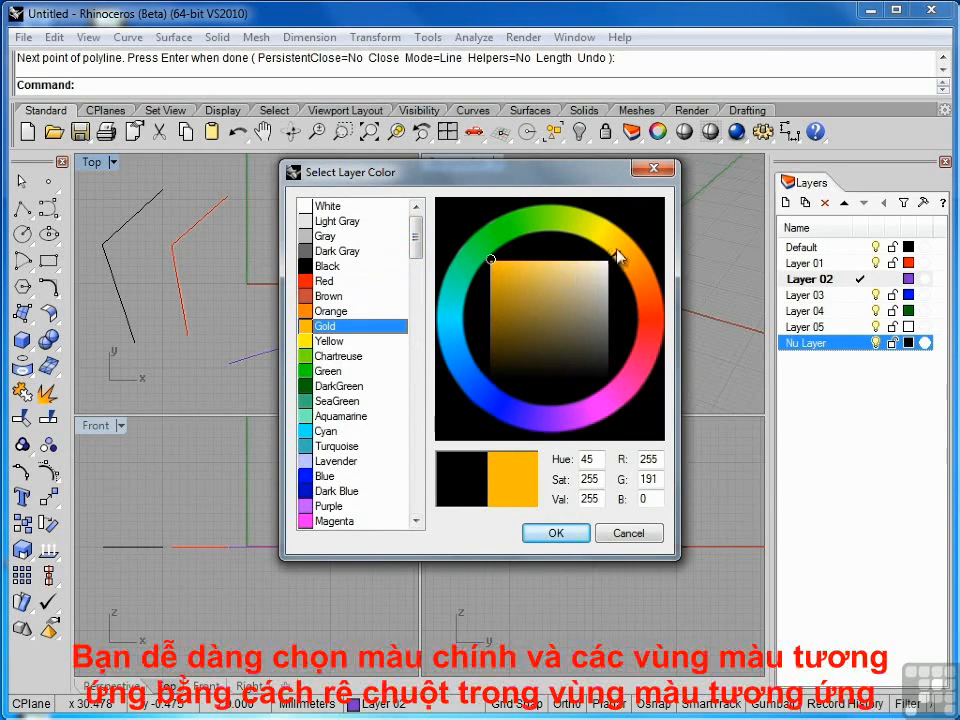
mouse_move(618, 258)
left_mouse_down()
mouse_move(534, 225)
mouse_move(454, 272)
mouse_move(455, 364)
mouse_move(495, 405)
mouse_move(446, 326)
mouse_move(492, 255)
mouse_move(537, 229)
mouse_move(506, 240)
mouse_move(499, 268)
mouse_move(570, 274)
mouse_move(523, 311)
mouse_move(514, 336)
mouse_move(568, 318)
mouse_move(517, 272)
mouse_move(590, 268)
mouse_move(538, 270)
mouse_move(516, 375)
mouse_move(544, 285)
mouse_move(560, 351)
mouse_move(543, 283)
mouse_move(548, 262)
left_mouse_up()
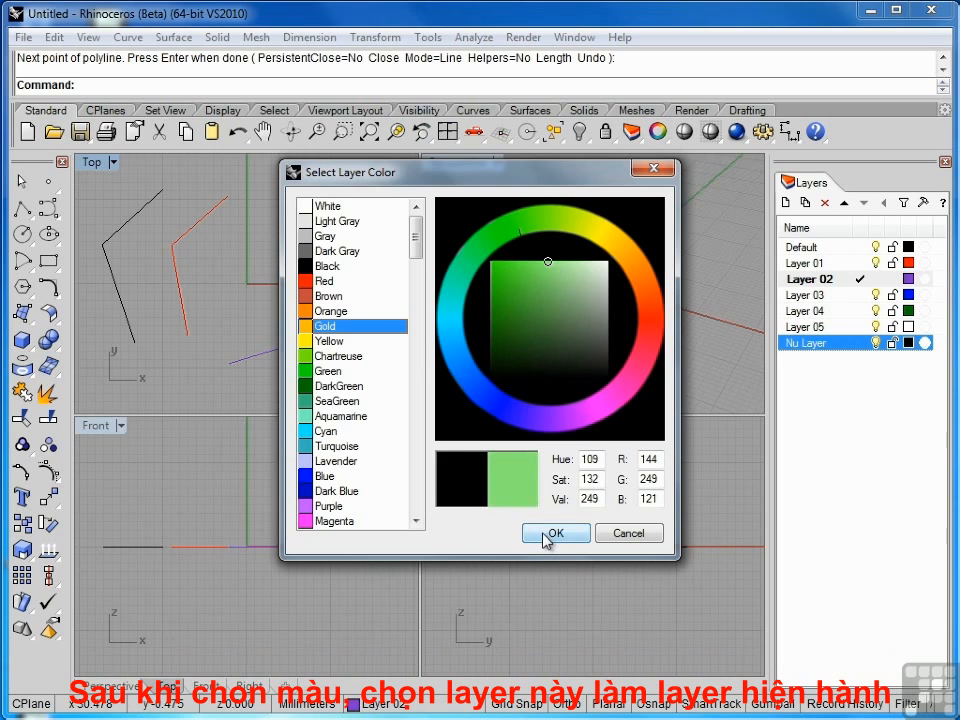
left_click(551, 535)
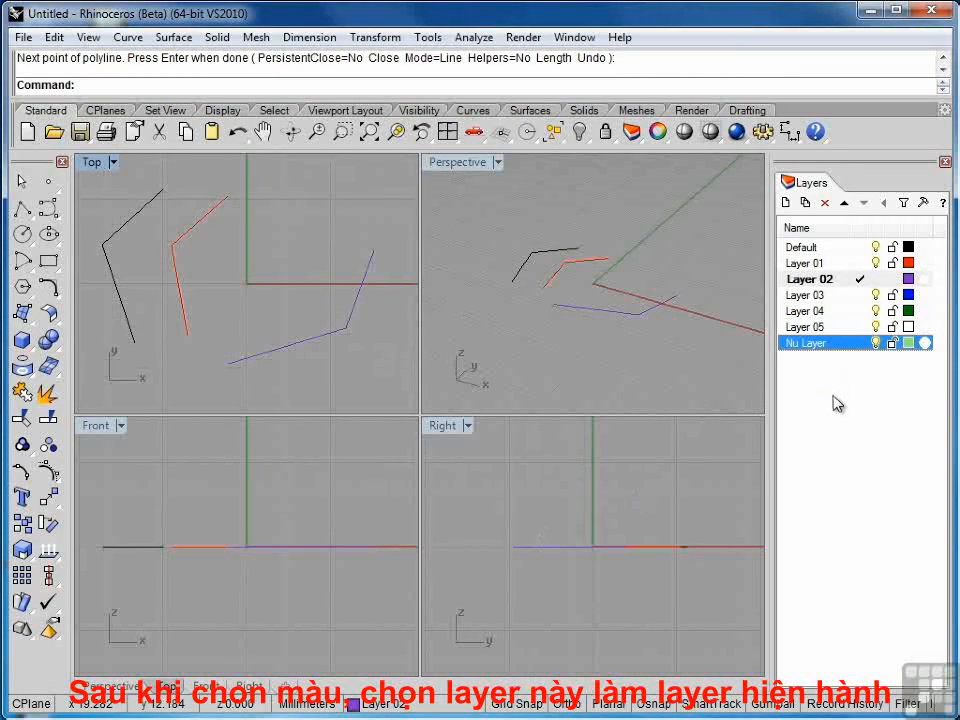
Step: Make Nu Layer current and draw a two-segment polyline in the Top view, bending close to the origin at about (-2, -0.3)
left_click(860, 343)
left_click(21, 208)
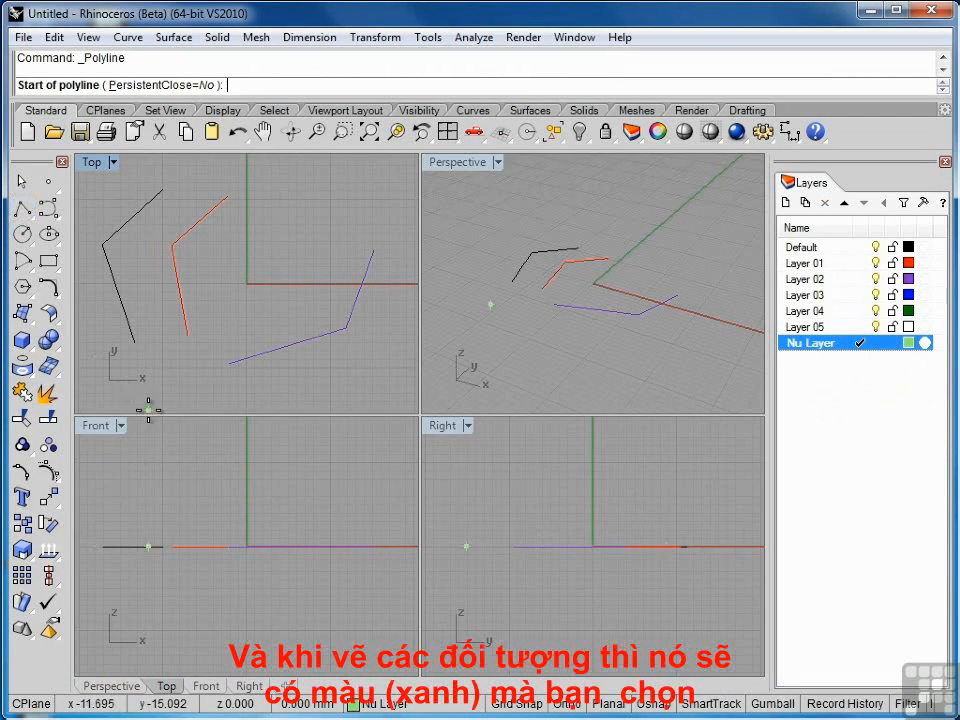
left_click(183, 387)
left_click(231, 285)
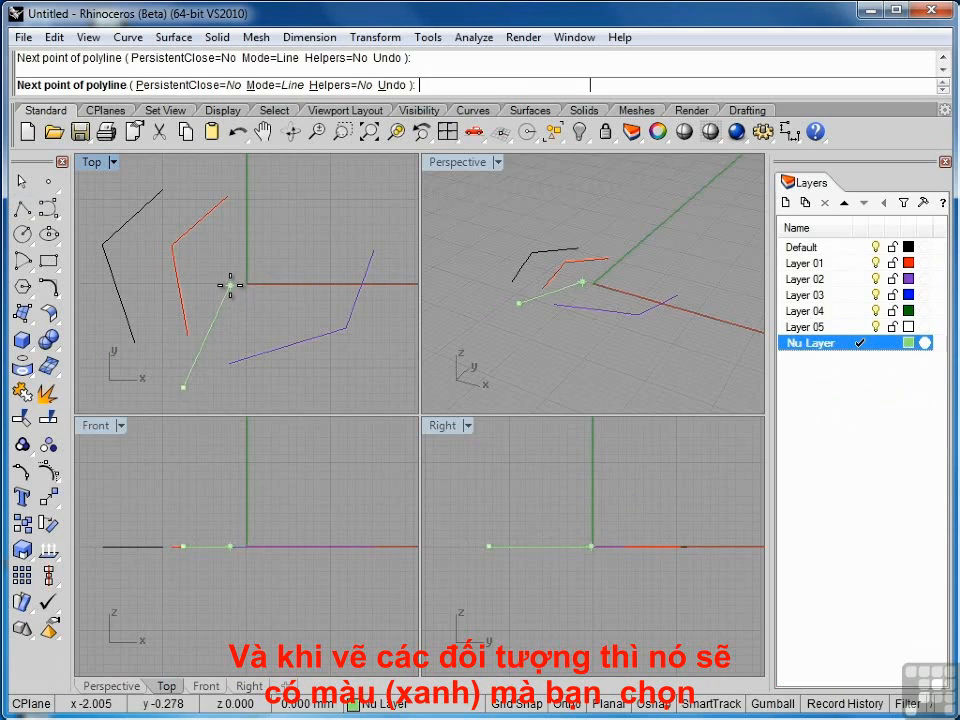
left_click(280, 273)
right_click(280, 273)
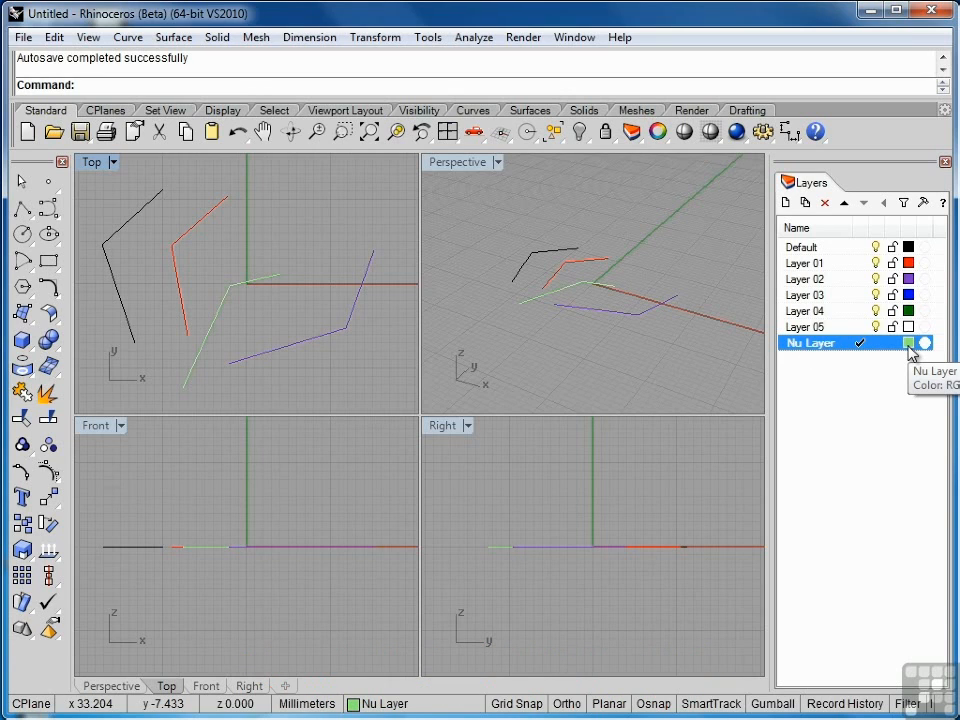
Step: Change the red polyline's object layer to Layer 03 and delete Layer 01
left_click(614, 272)
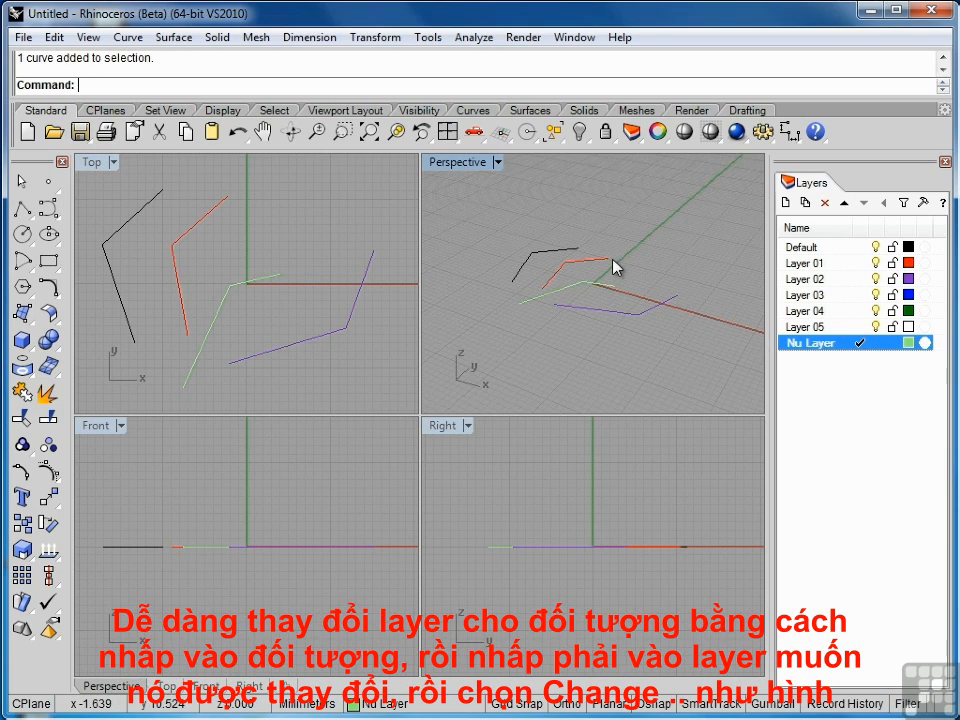
left_click(602, 263)
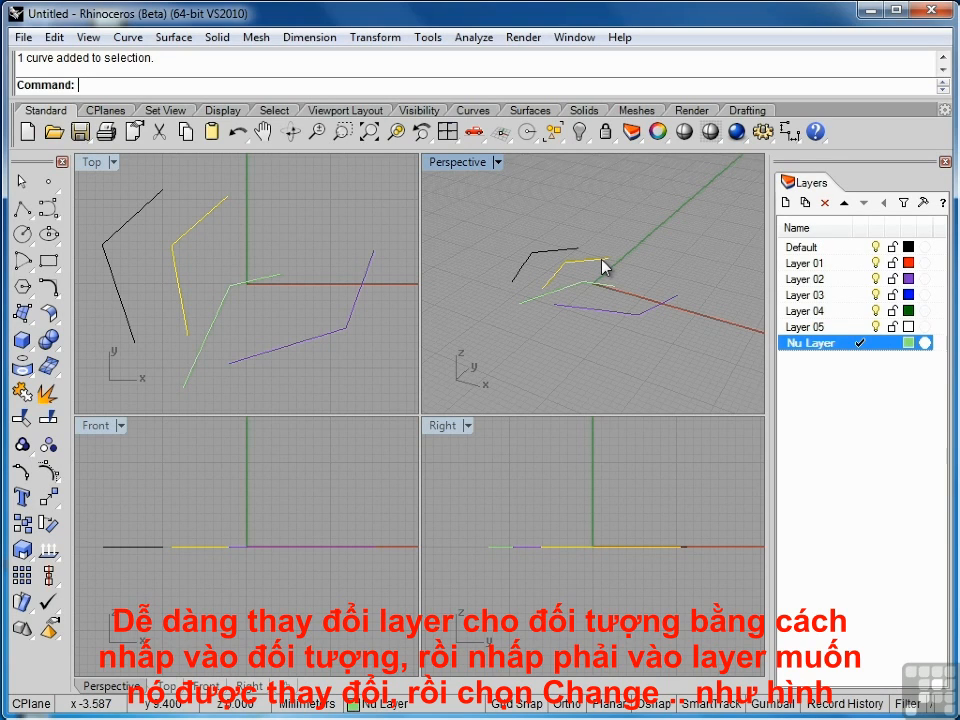
right_click(808, 298)
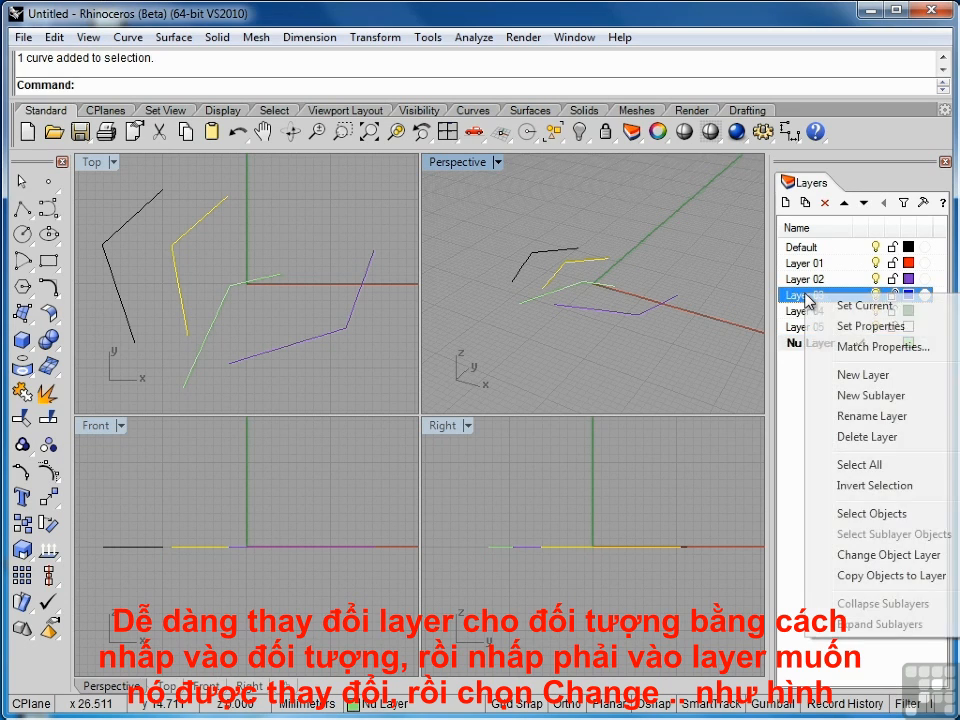
left_click(855, 555)
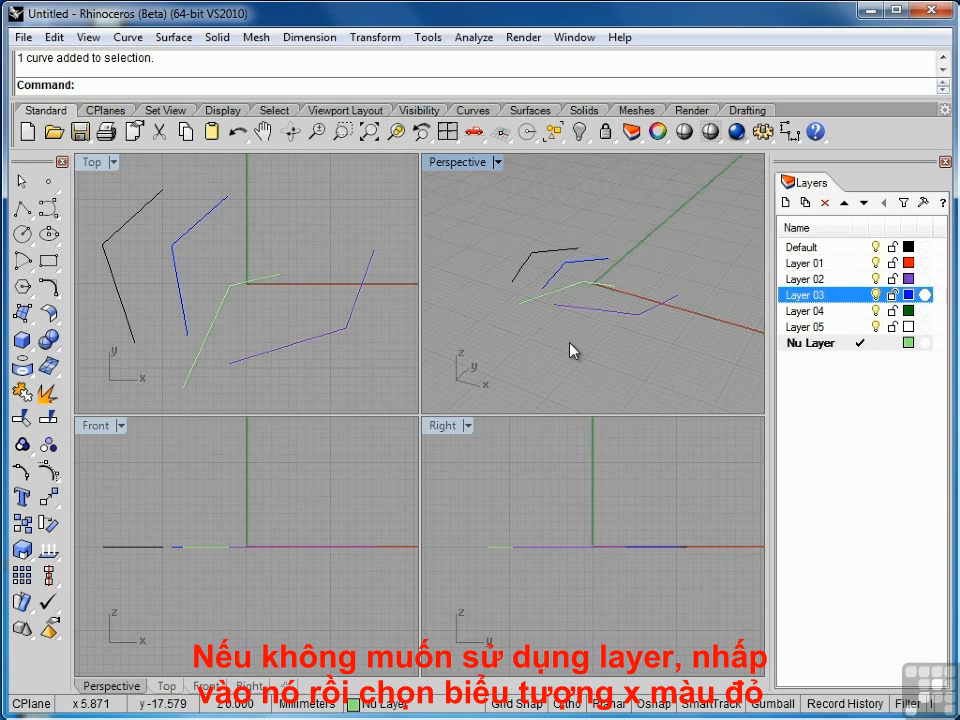
left_click(806, 264)
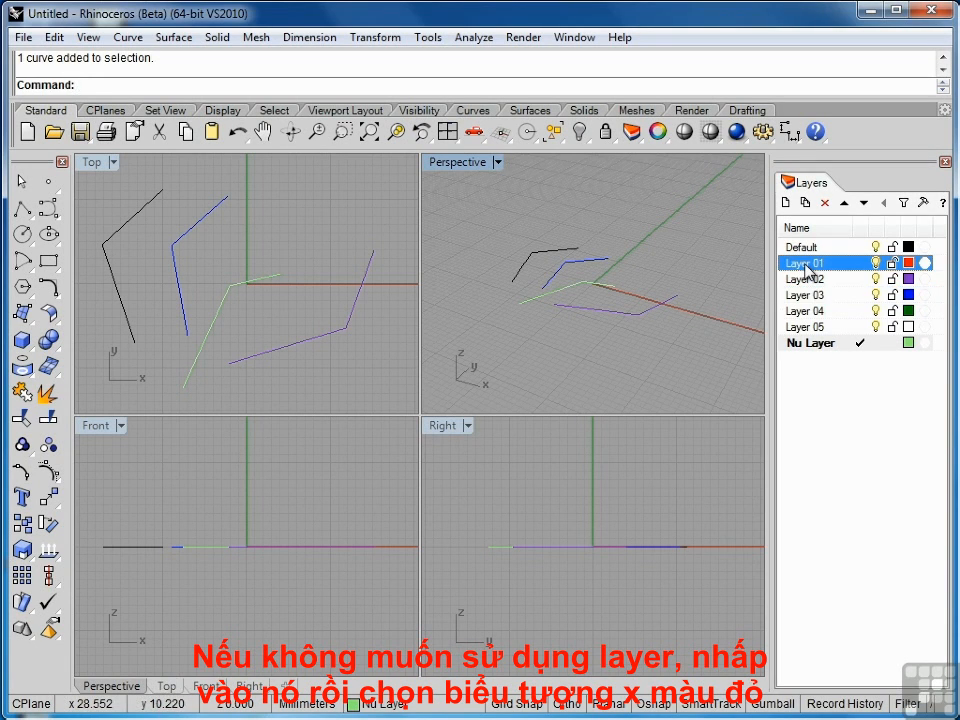
left_click(825, 205)
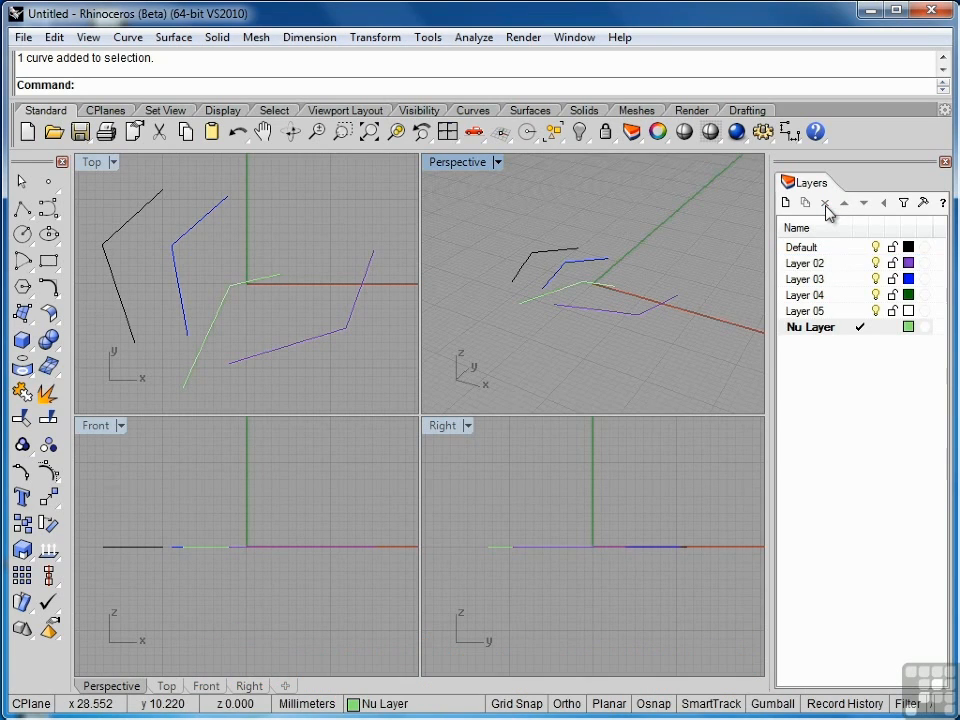
Step: Copy the blue polyline from Layer 03 to Layer 05
left_click(600, 263)
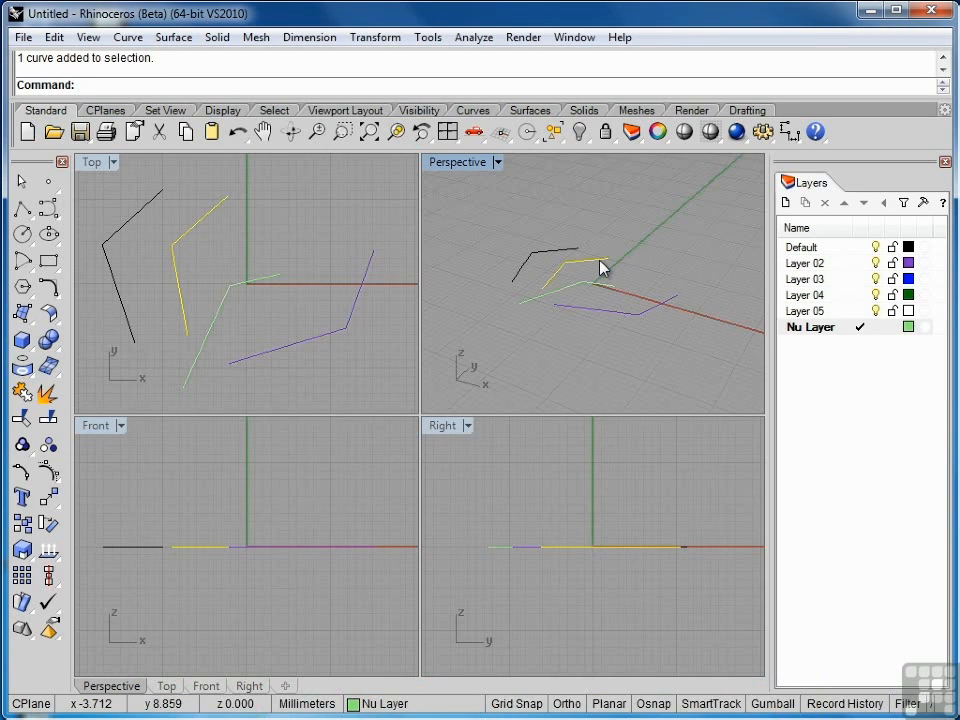
right_click(808, 312)
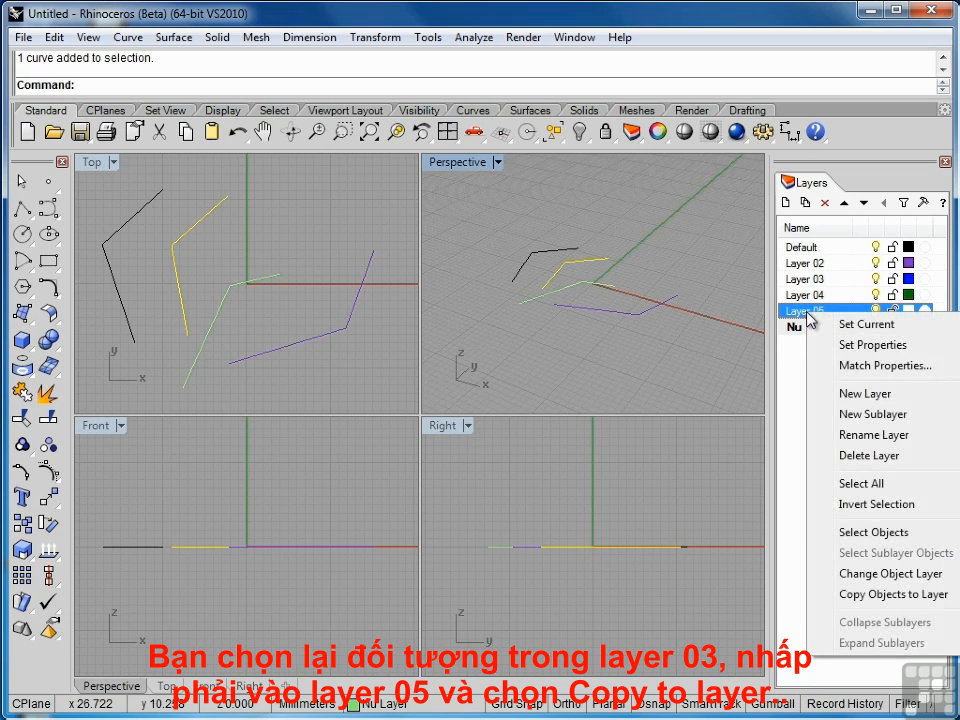
left_click(859, 596)
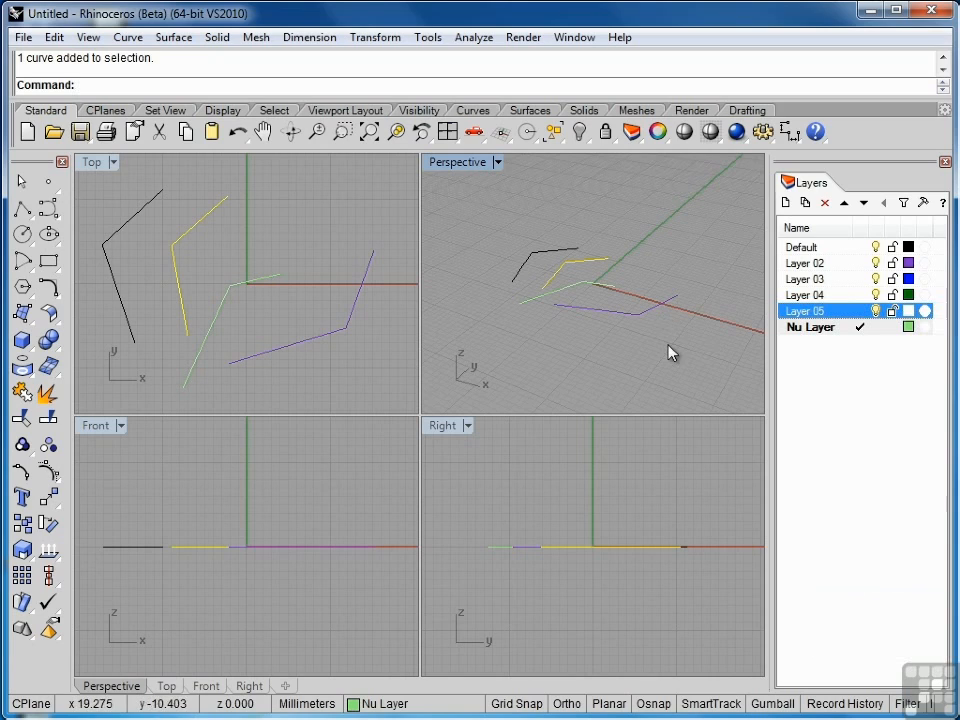
Step: Clear the curve selection and toggle the visibility of Layer 03 off, on and off again
key("Escape")
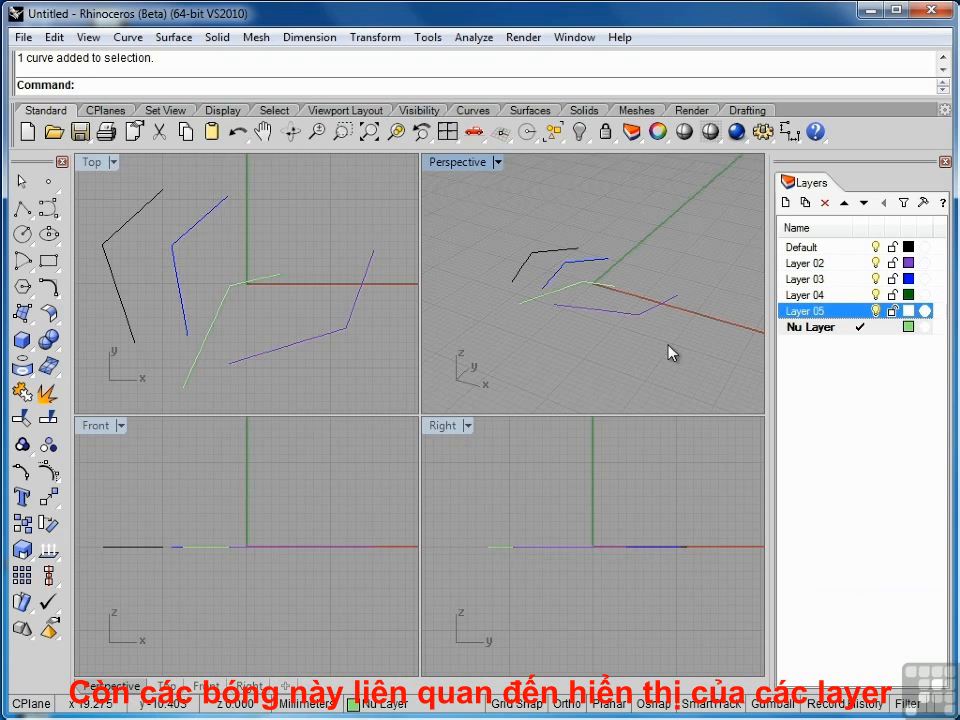
left_click(876, 281)
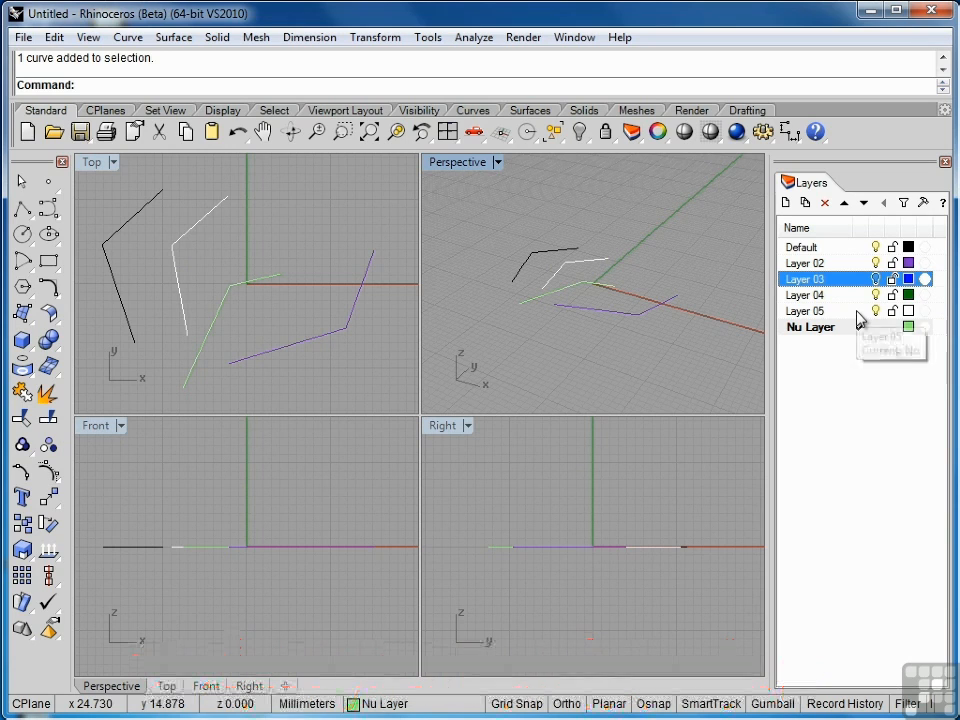
left_click(877, 280)
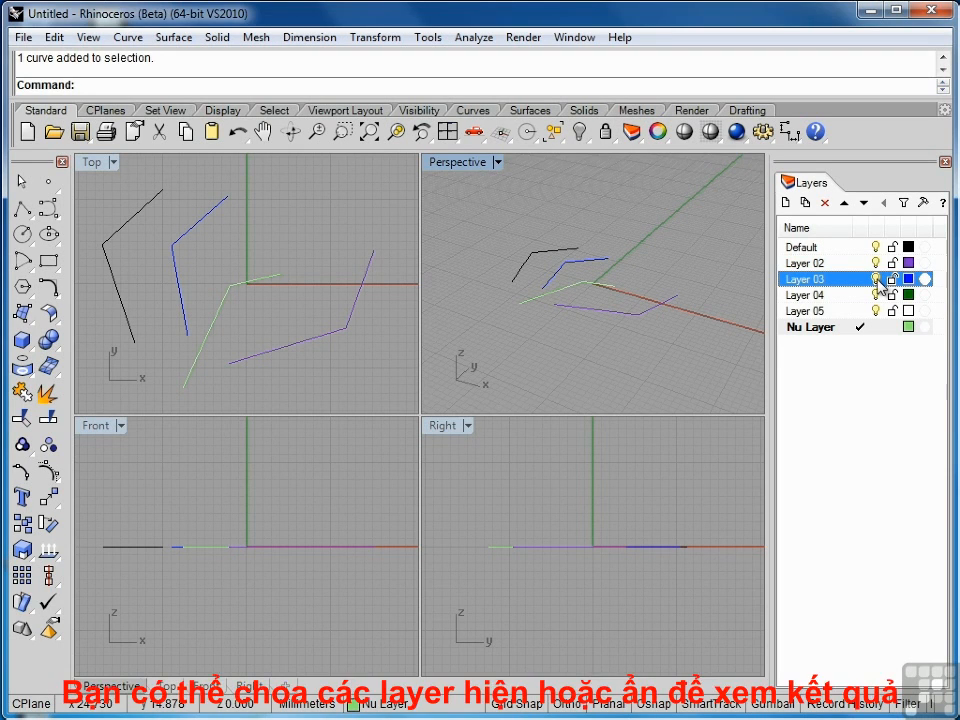
left_click(879, 283)
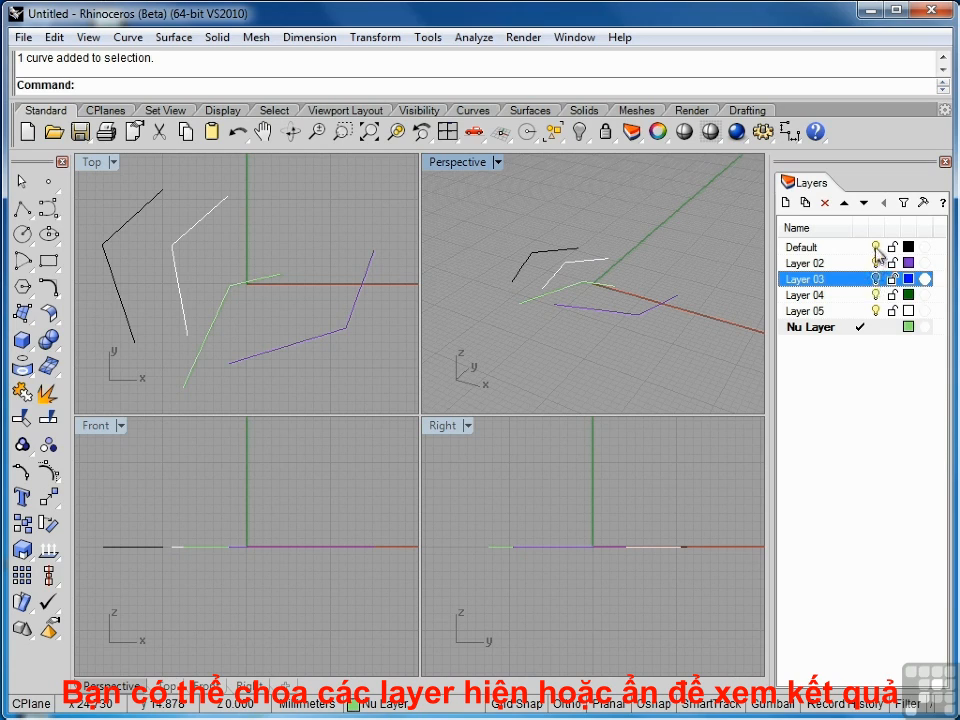
Step: Turn the Default layer off and on again, and lock it
left_click(876, 247)
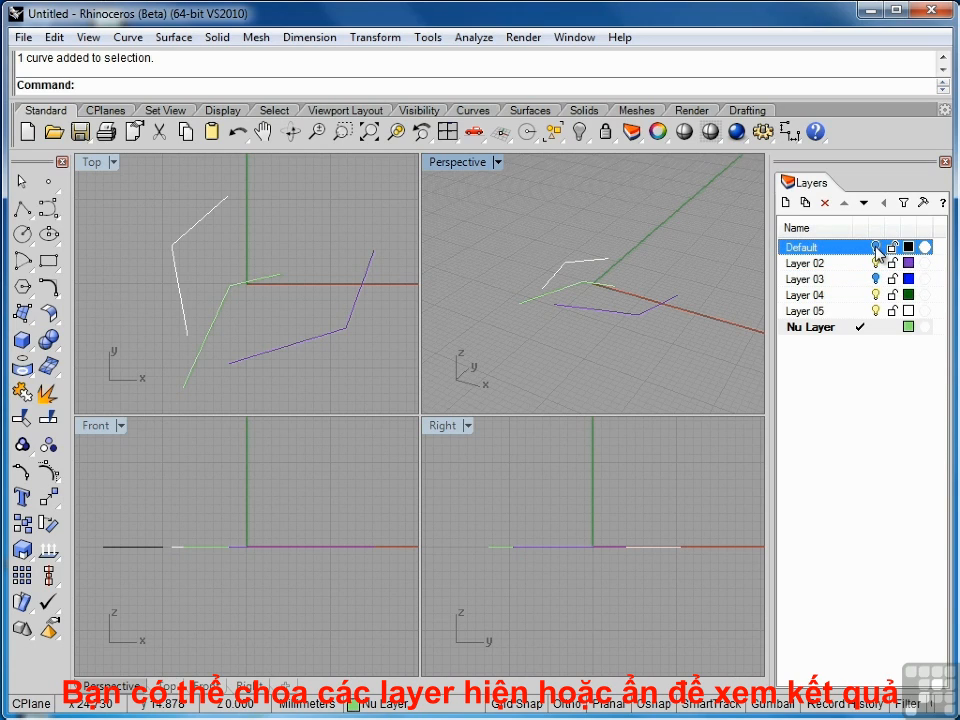
left_click(876, 247)
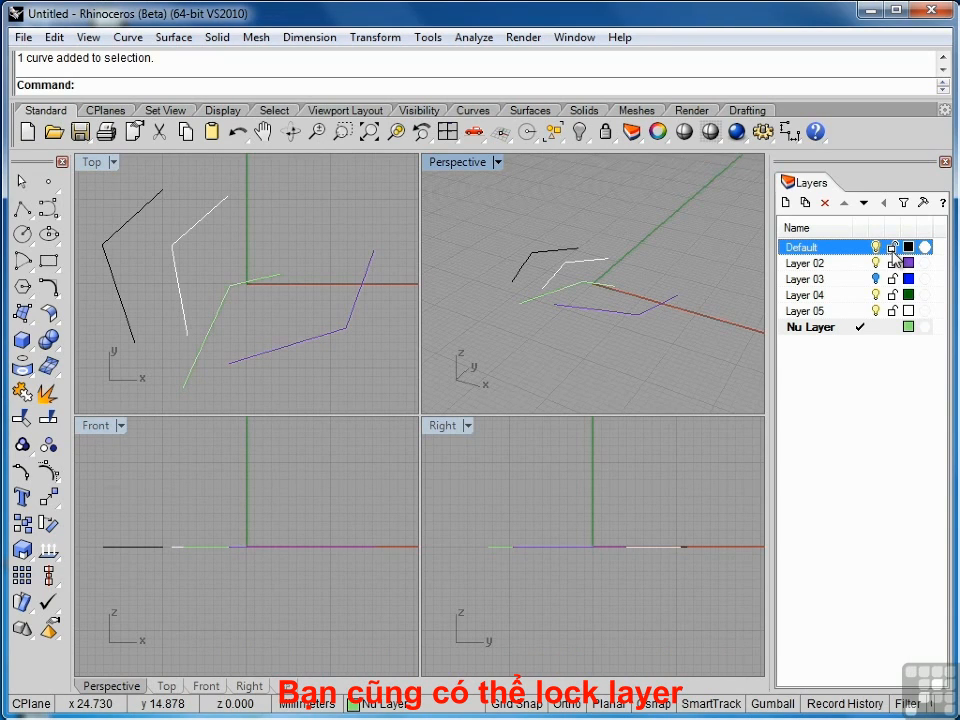
left_click(892, 248)
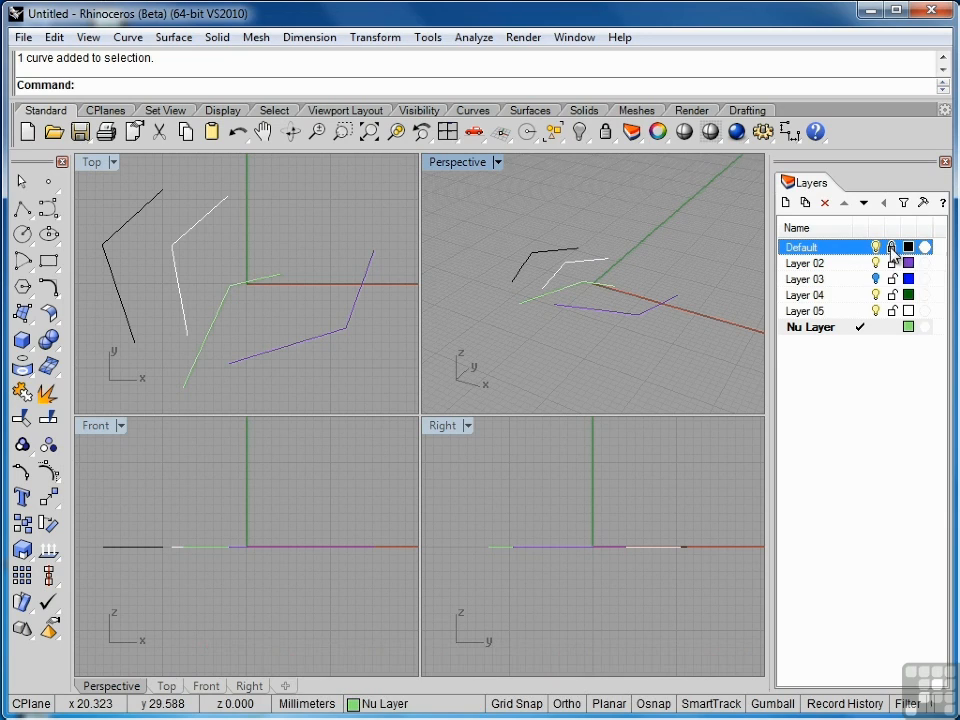
Step: Reorder the layer list so that Nu Layer comes first, above Default
left_click(818, 330)
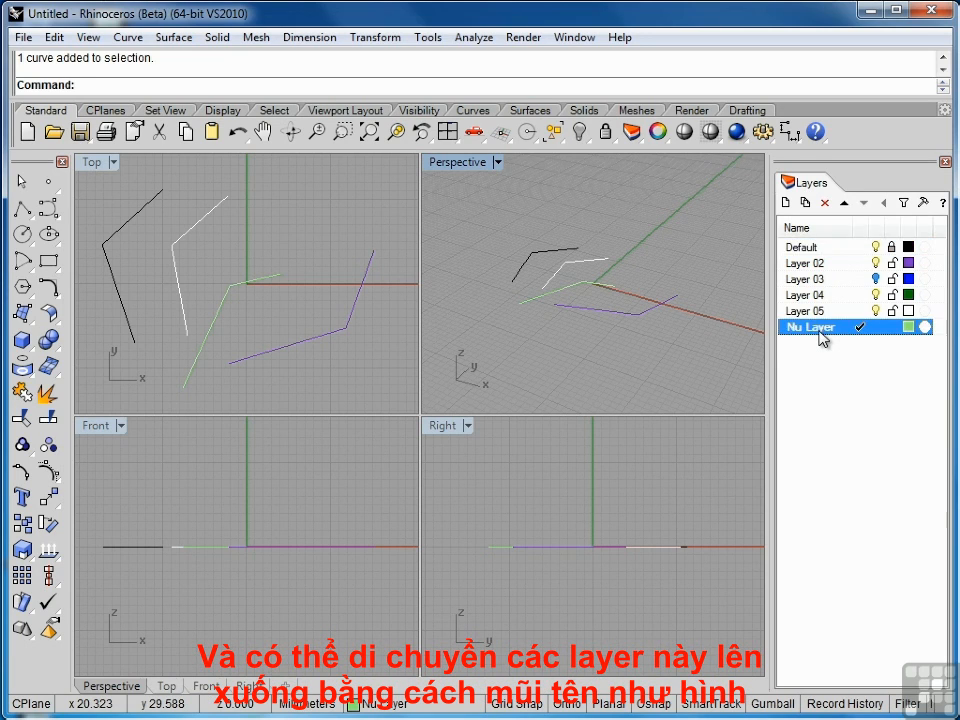
left_click(845, 205)
left_click(845, 205)
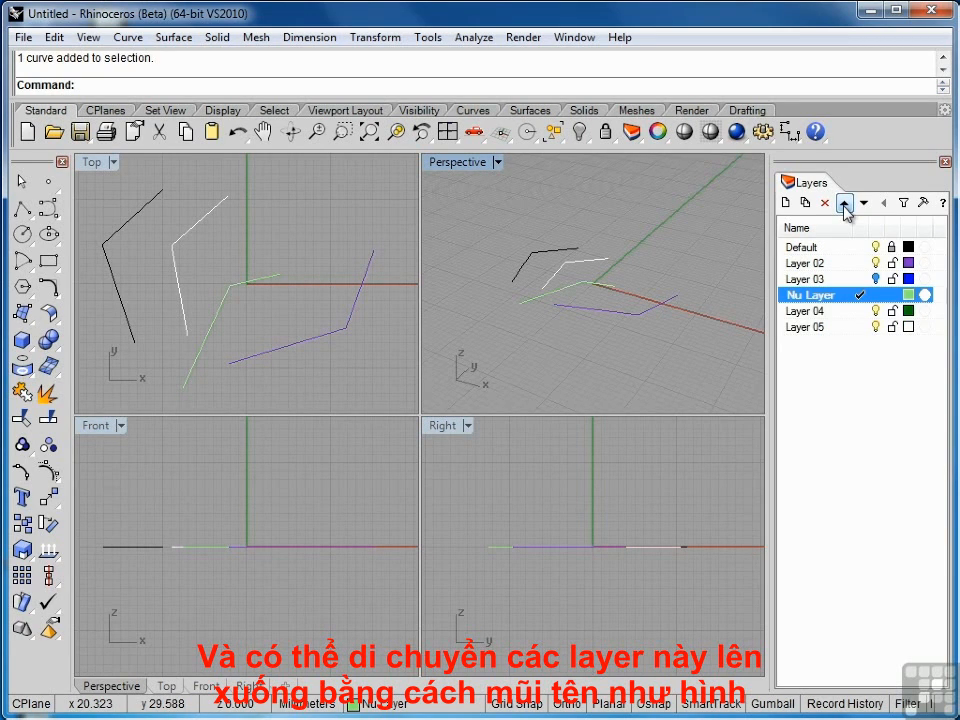
left_click(845, 205)
left_click(845, 205)
left_click(845, 205)
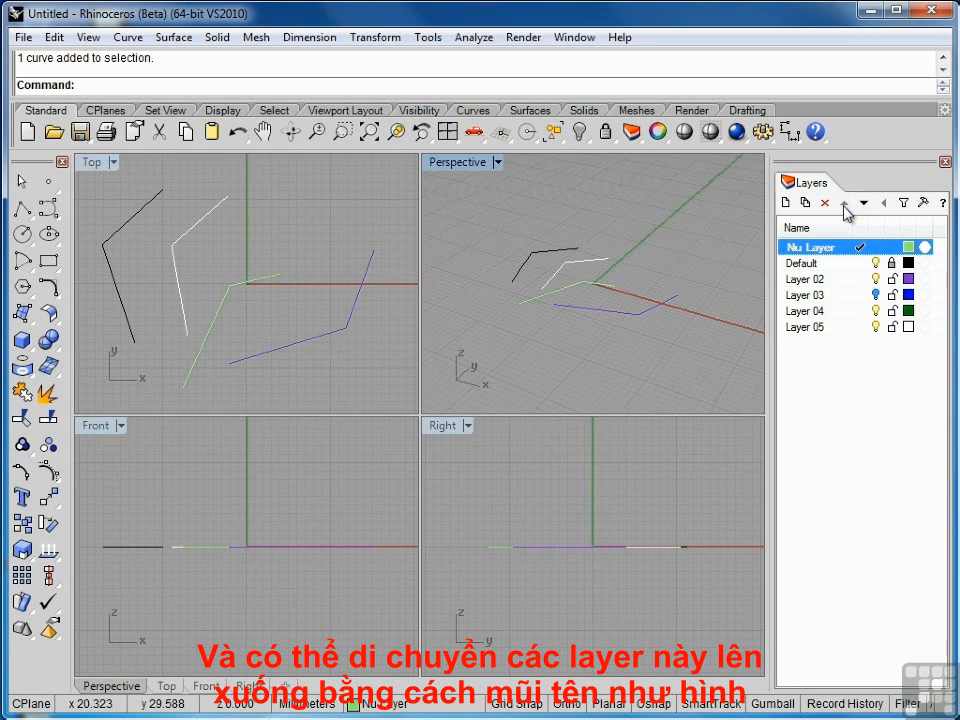
Step: Shift Nu Layer down below Layer 02 in the layer order and return it to the first position
left_click(864, 204)
left_click(864, 204)
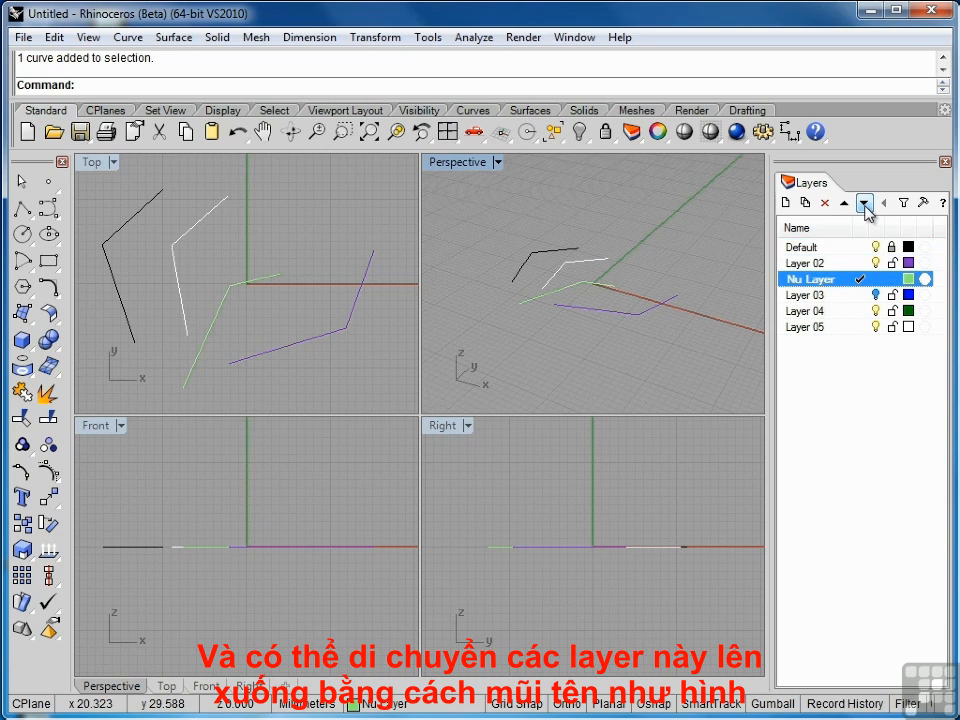
left_click(845, 205)
left_click(845, 205)
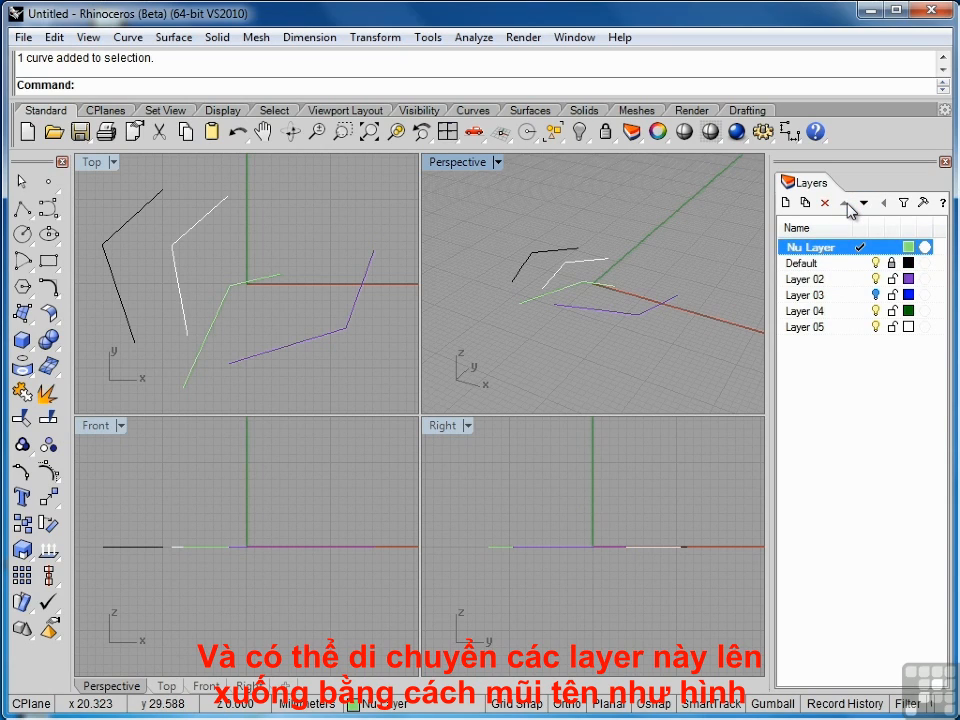
Step: Turn Layer 03 back on, bring up the choice between the overlapping blue and white polylines in the Top view, and choose None
left_click(880, 296)
left_click(543, 355)
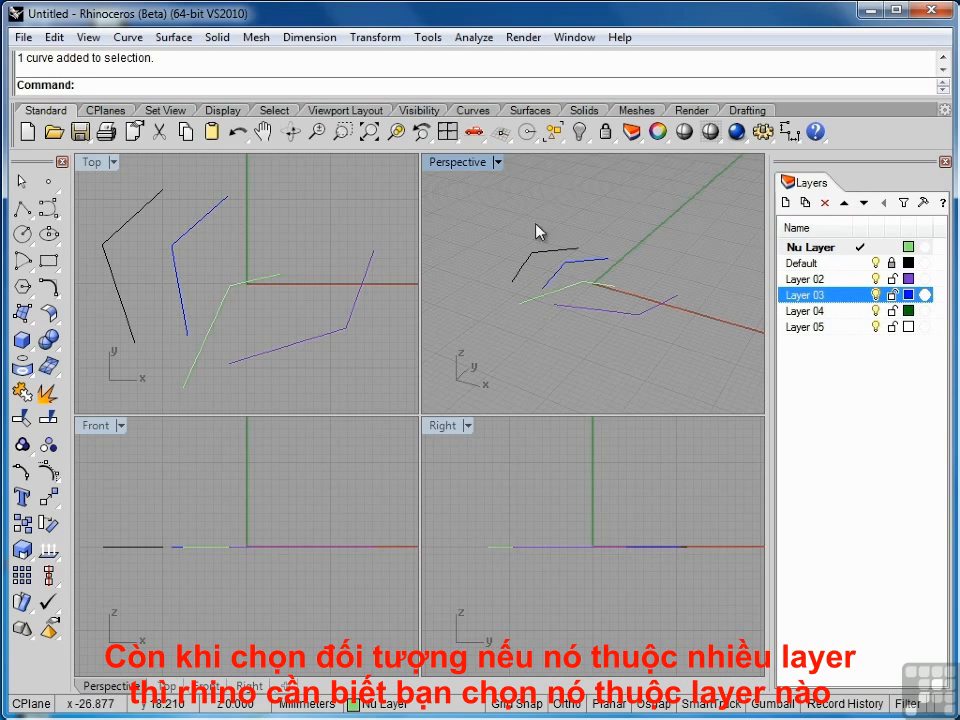
left_click(183, 305)
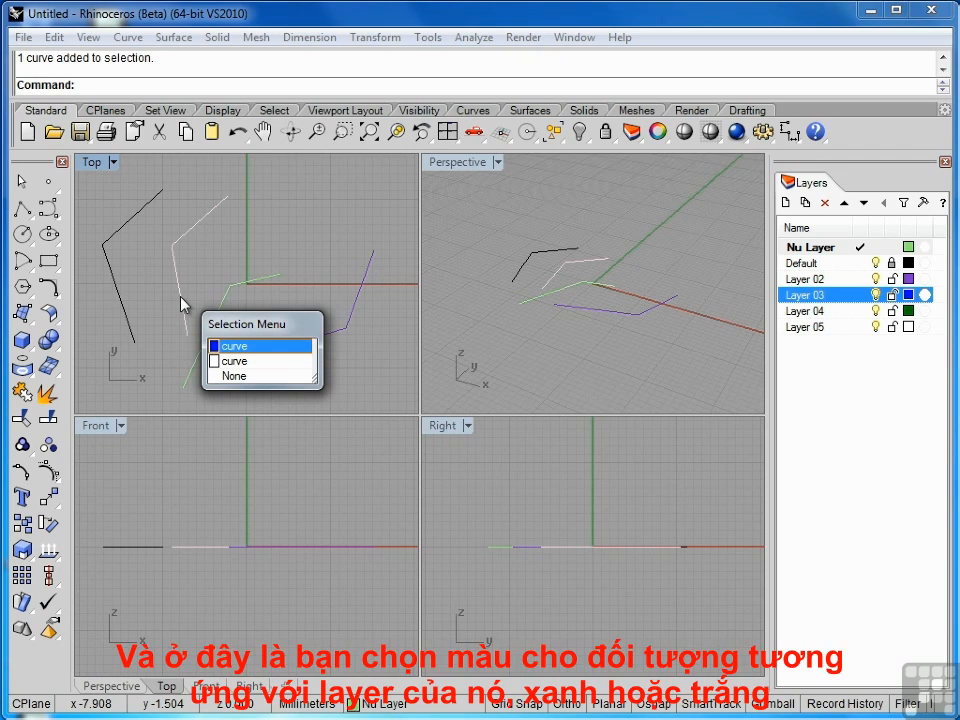
left_click(238, 377)
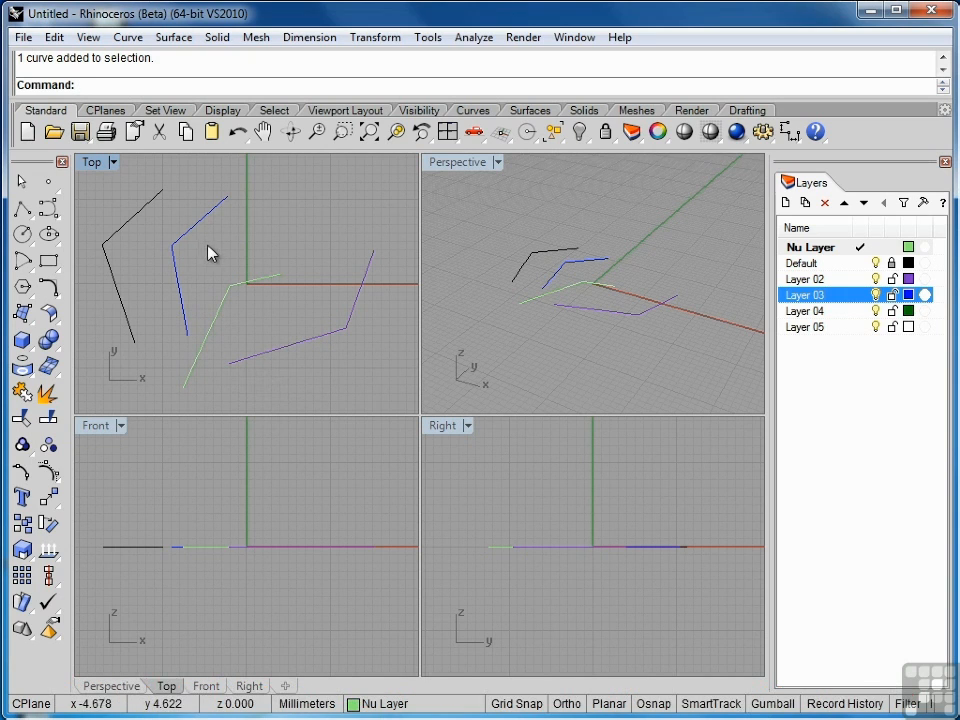
Step: Select both overlapping polylines on Layer 03 and Layer 05 together, clear the selection, and select them again one after the other
left_click_drag(246, 252, 166, 218)
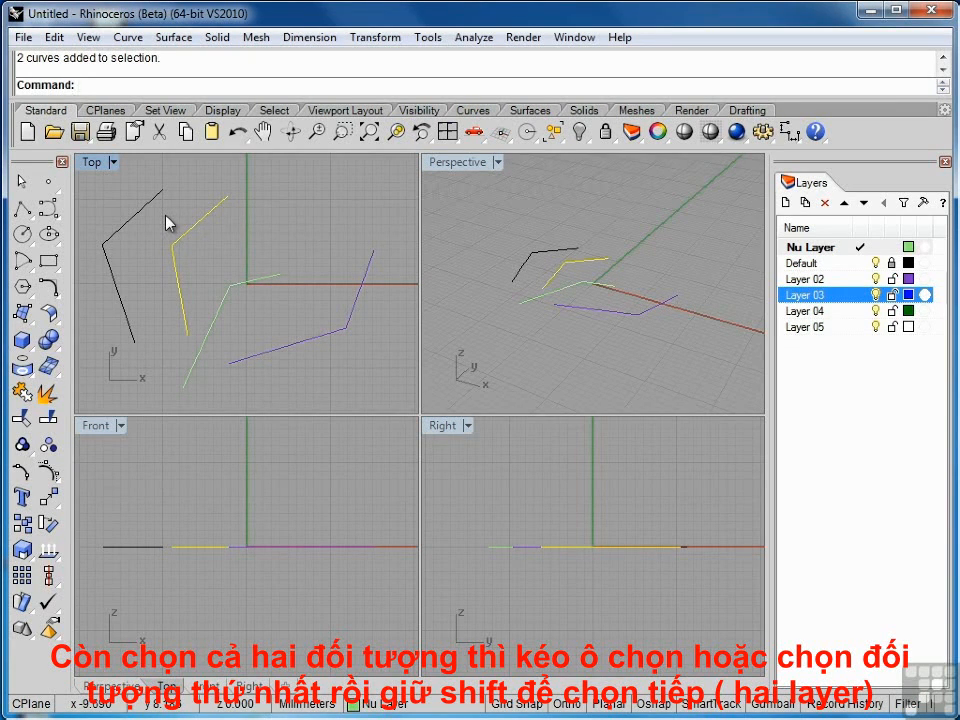
left_click(222, 242)
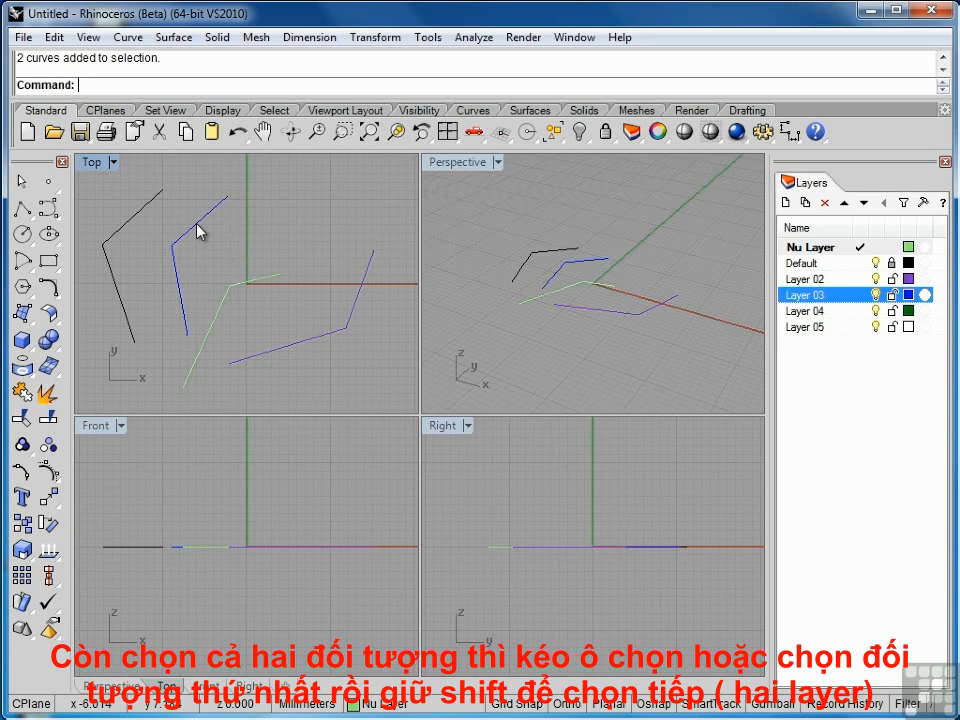
left_click(198, 232)
left_click(245, 278)
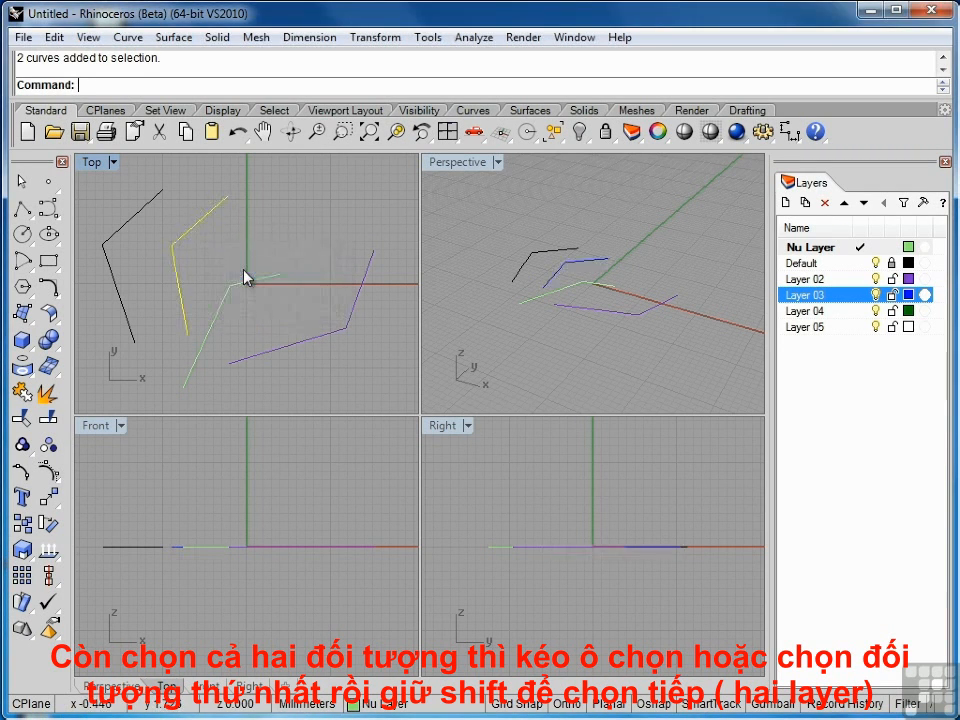
left_click(188, 236, "shift")
Step: Move the two selected polylines across the Y axis to beside the purple polyline in the Top view, and undo the move
left_click_drag(188, 240, 350, 224)
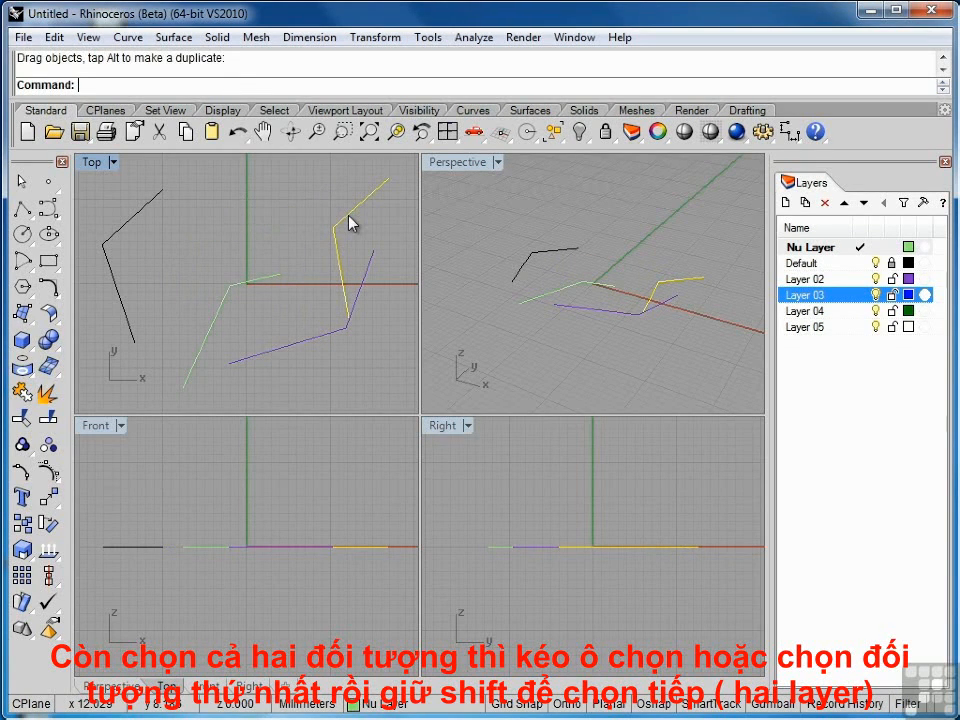
key("ctrl+z")
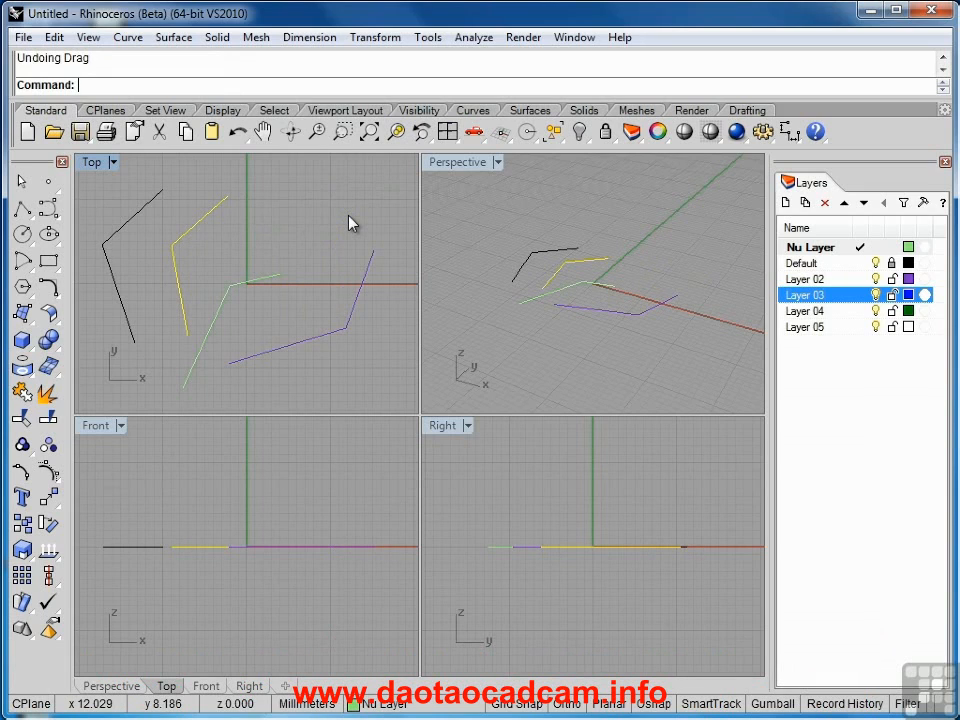